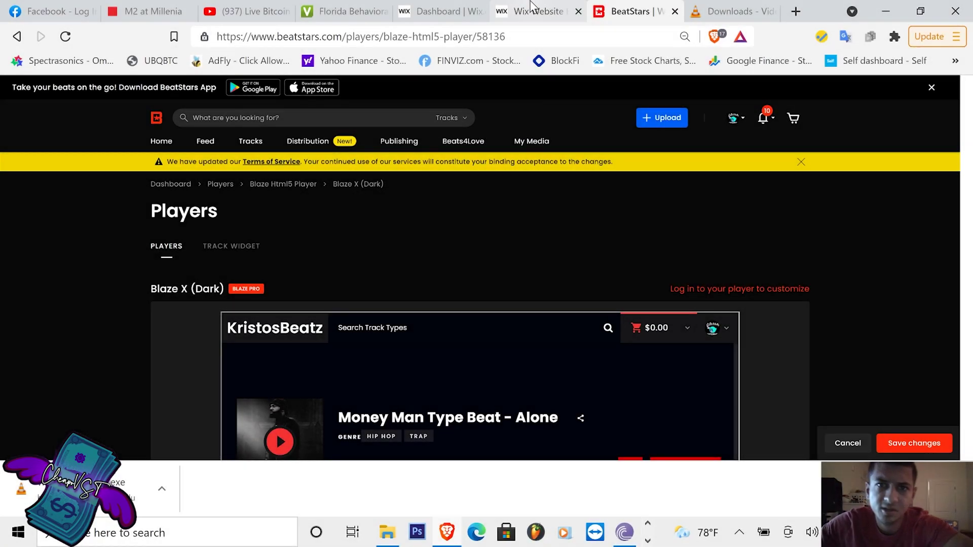
- Switch to the Wix site tab and scroll through the BEATS page's KRISTOSBEATZ banner and track list
left_click(531, 6)
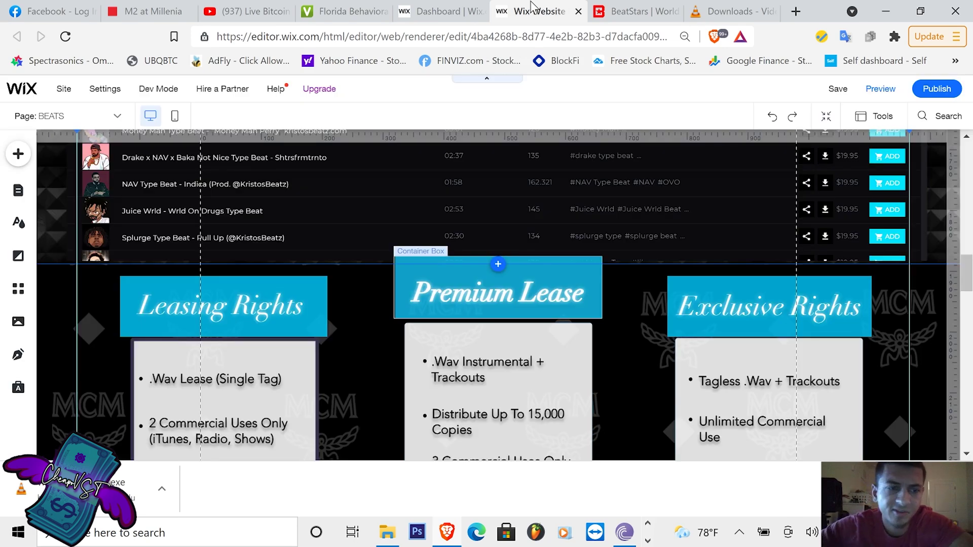
scroll(639, 203, "up", 10)
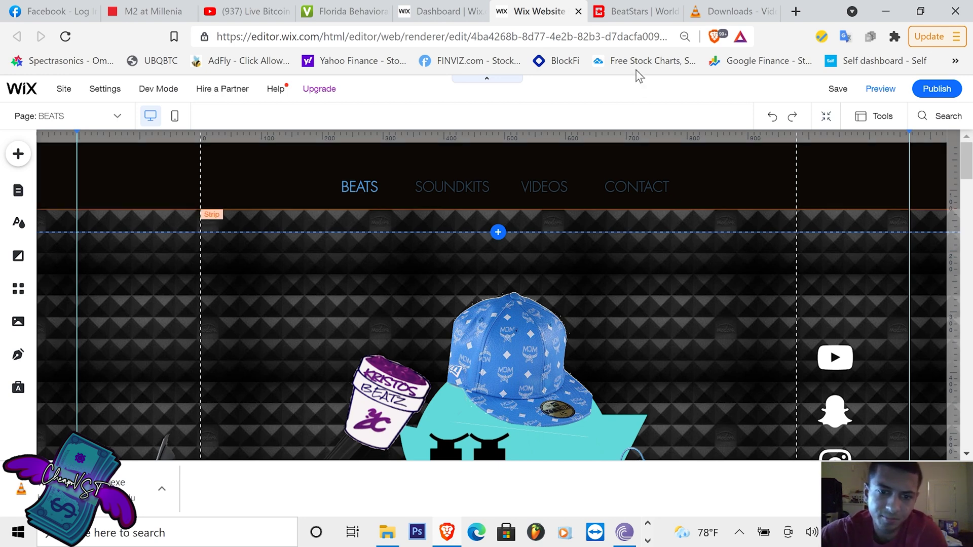
scroll(566, 281, "down", 5)
scroll(515, 282, "down", 8)
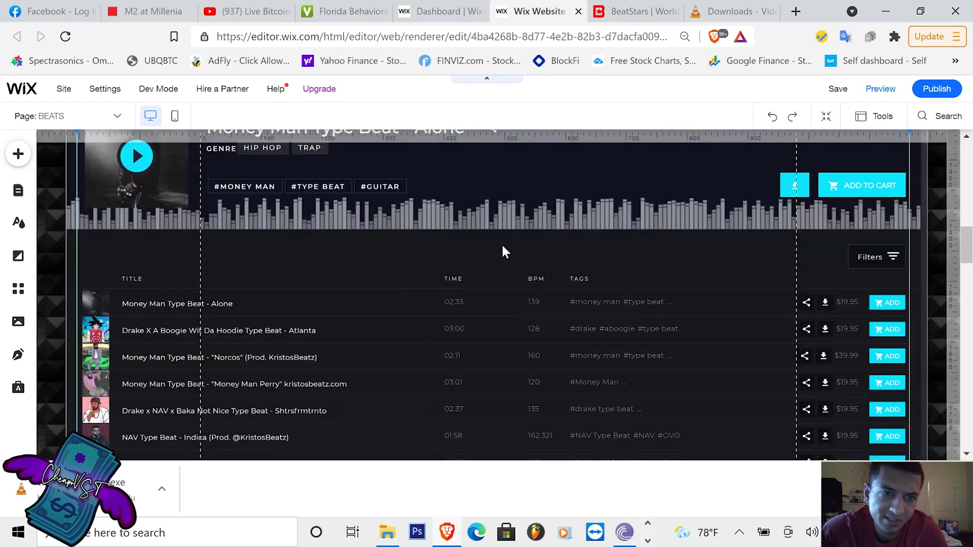
scroll(504, 248, "up", 8)
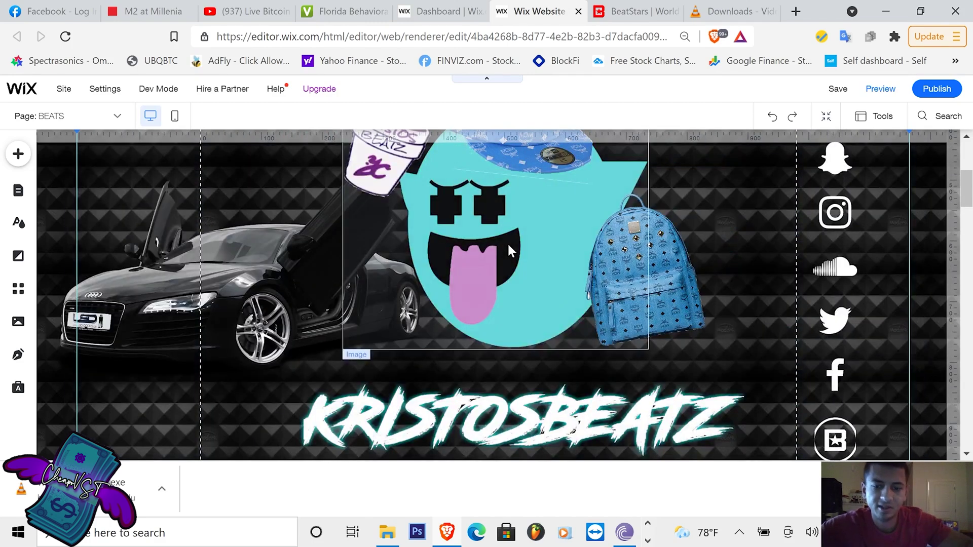
- Zoom the browser out to 67% and scroll the BEATS page back up to the navigation menu
key("ctrl+minus")
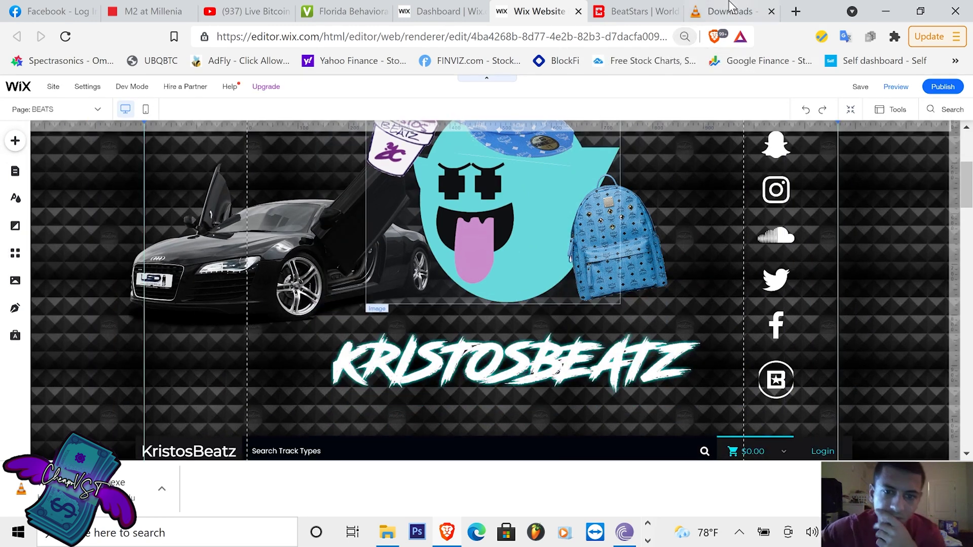
scroll(705, 240, "up", 4)
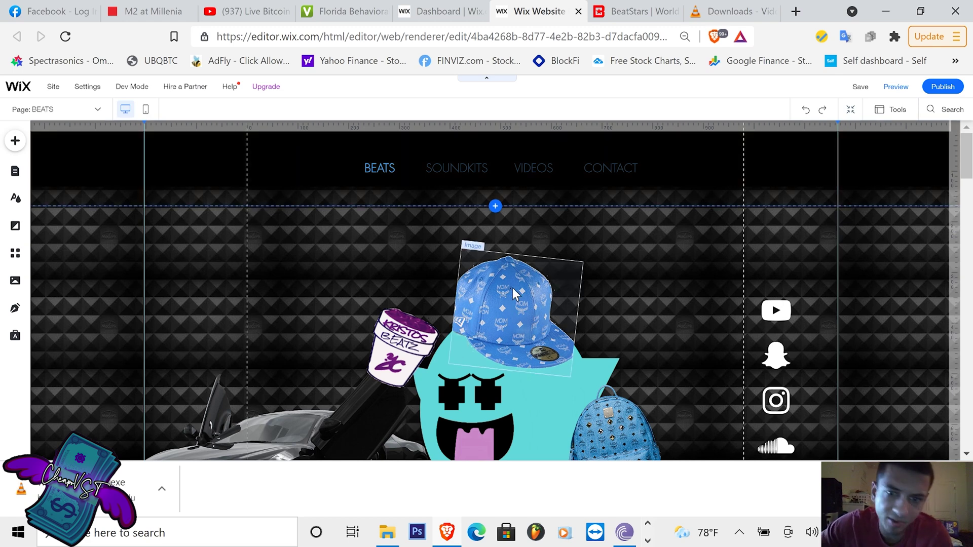
scroll(602, 282, "down", 2)
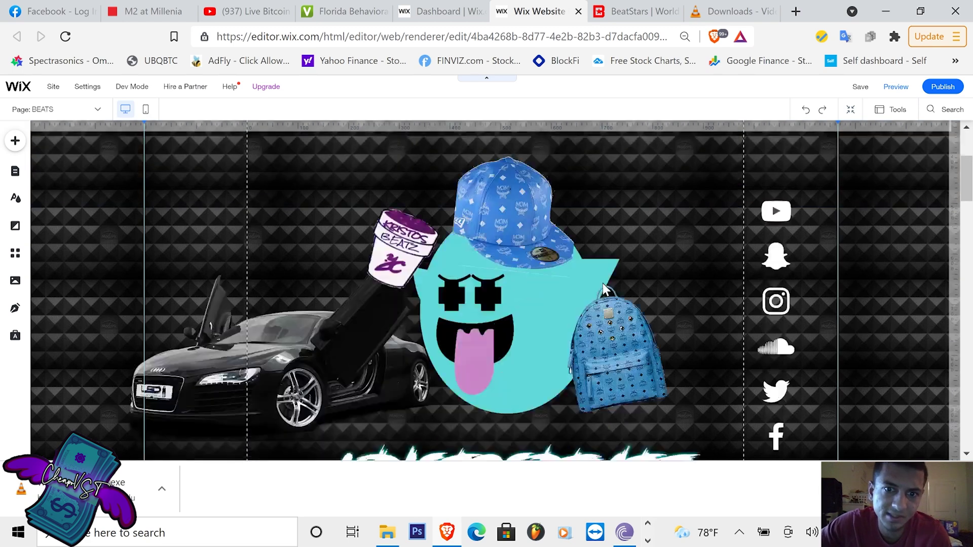
scroll(603, 285, "down", 3)
scroll(602, 287, "down", 5)
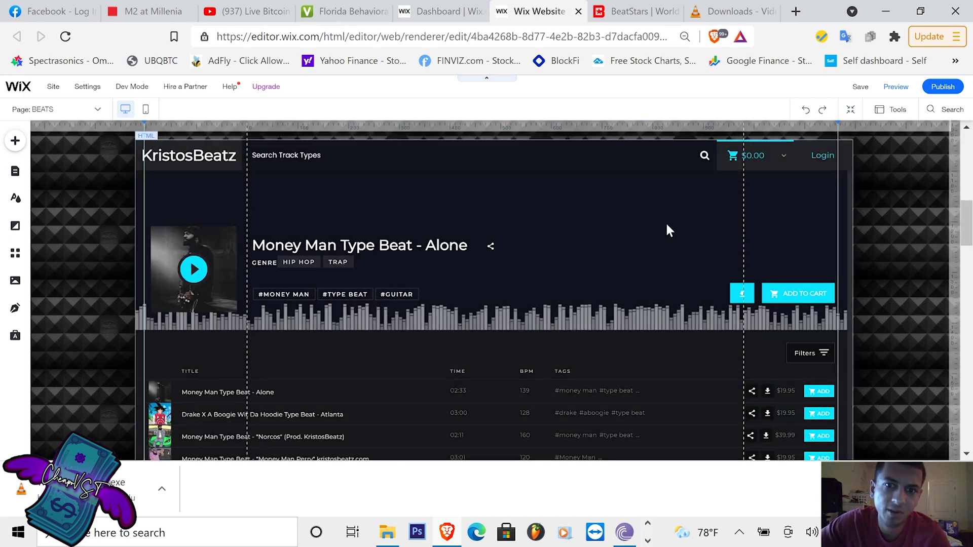
scroll(659, 281, "up", 5)
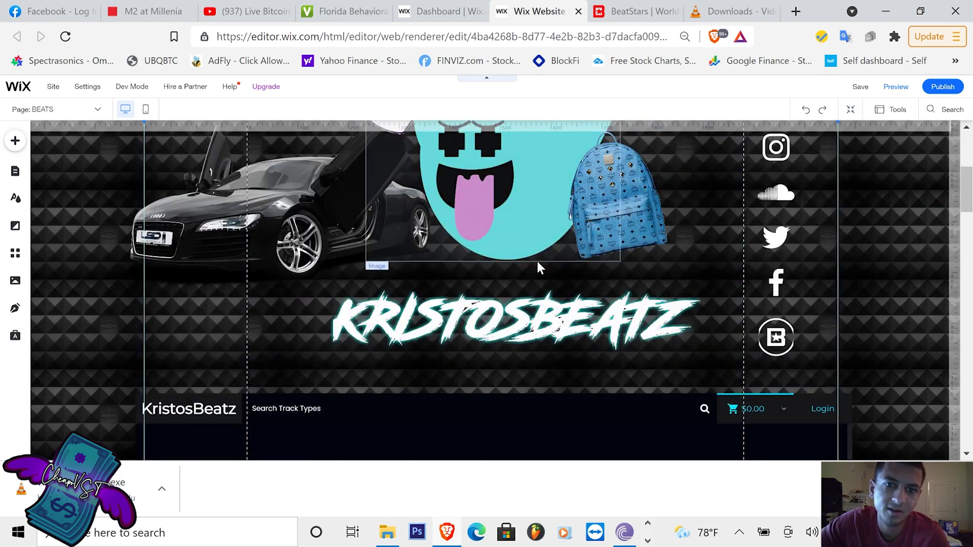
scroll(388, 301, "down", 10)
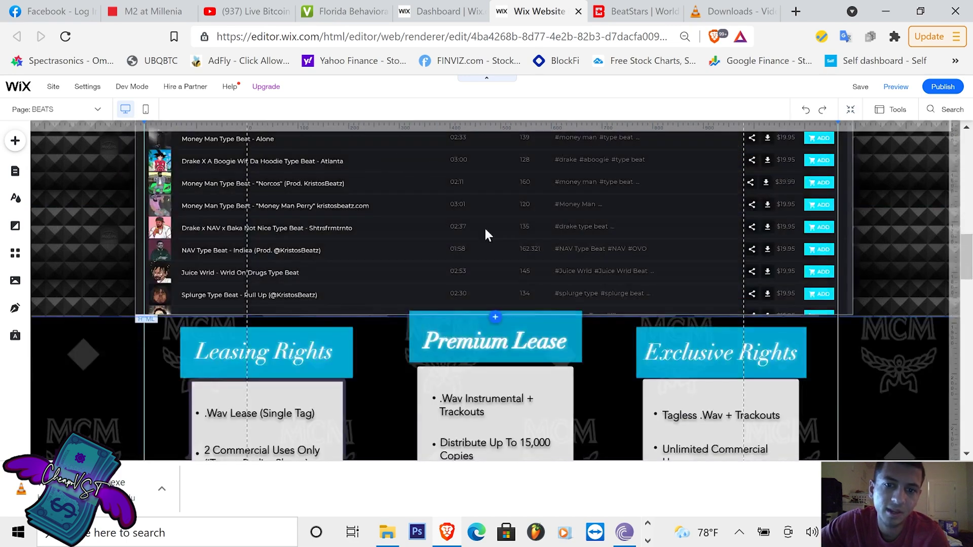
scroll(457, 245, "up", 5)
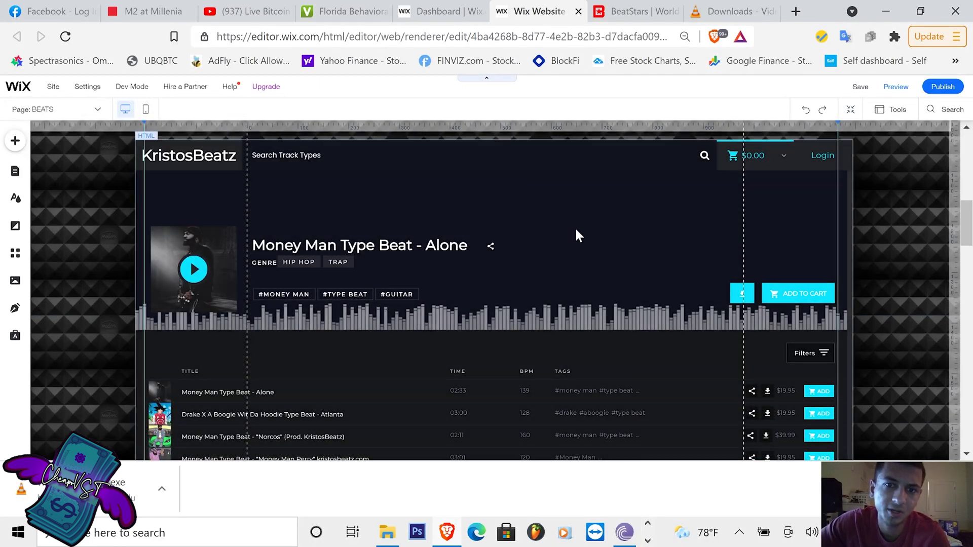
scroll(576, 253, "up", 6)
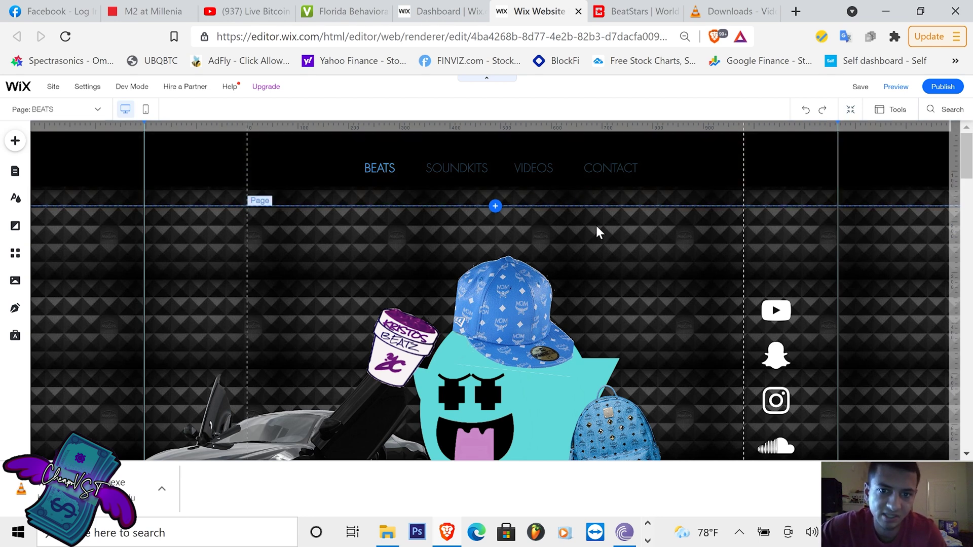
scroll(595, 225, "down", 5)
scroll(671, 267, "up", 5)
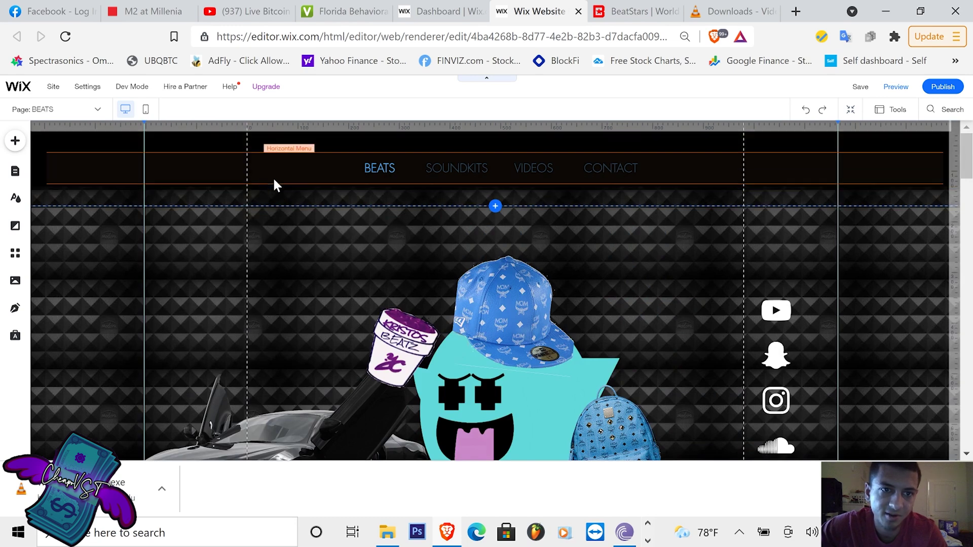
left_click(276, 144)
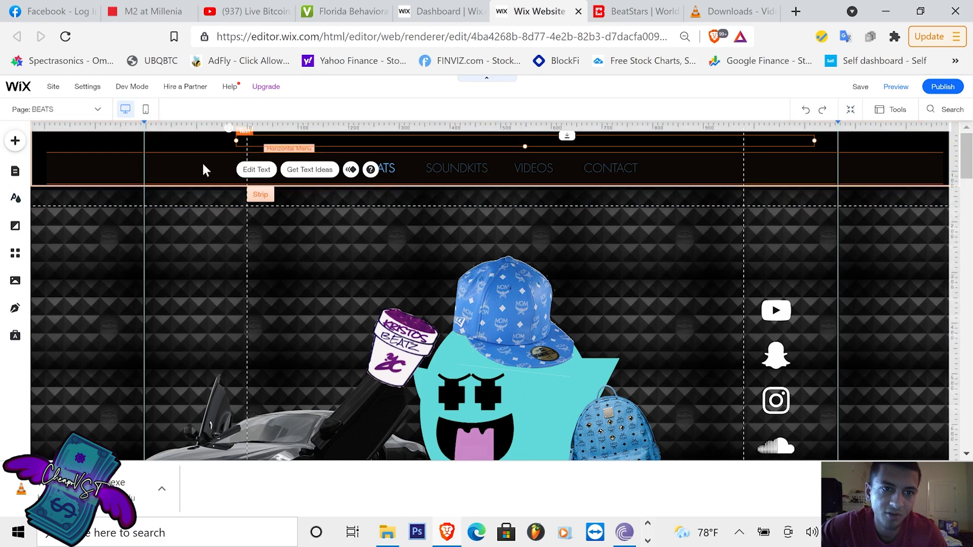
left_click(459, 169)
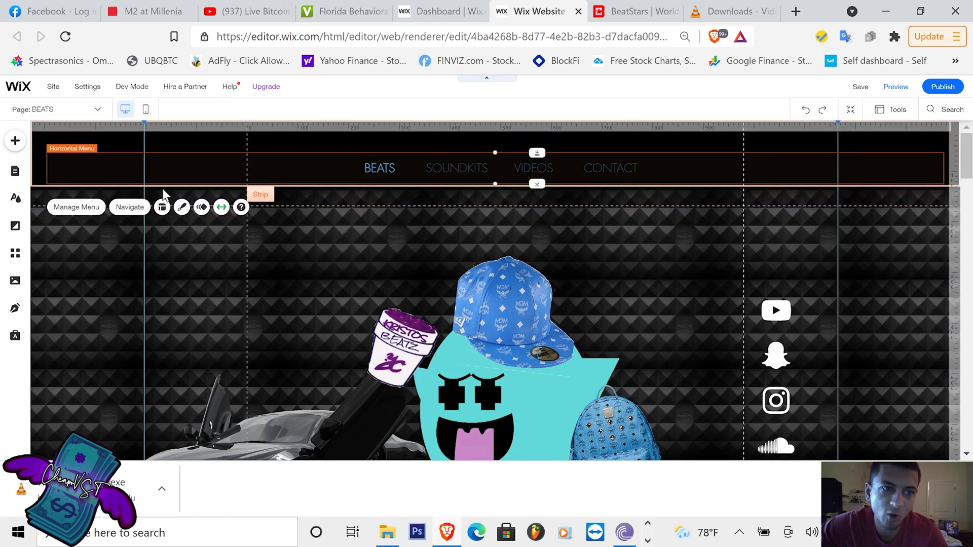
left_click(15, 142)
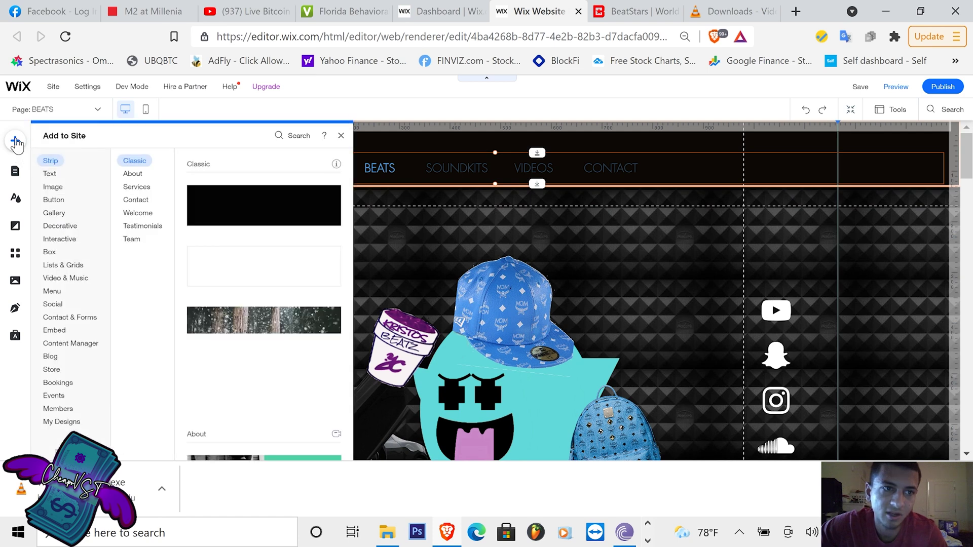
left_click(59, 239)
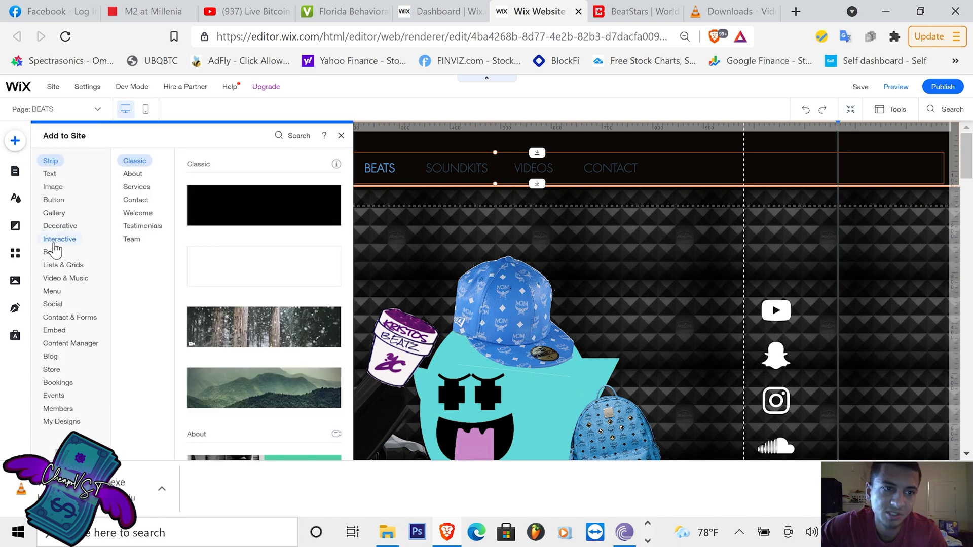
left_click(54, 293)
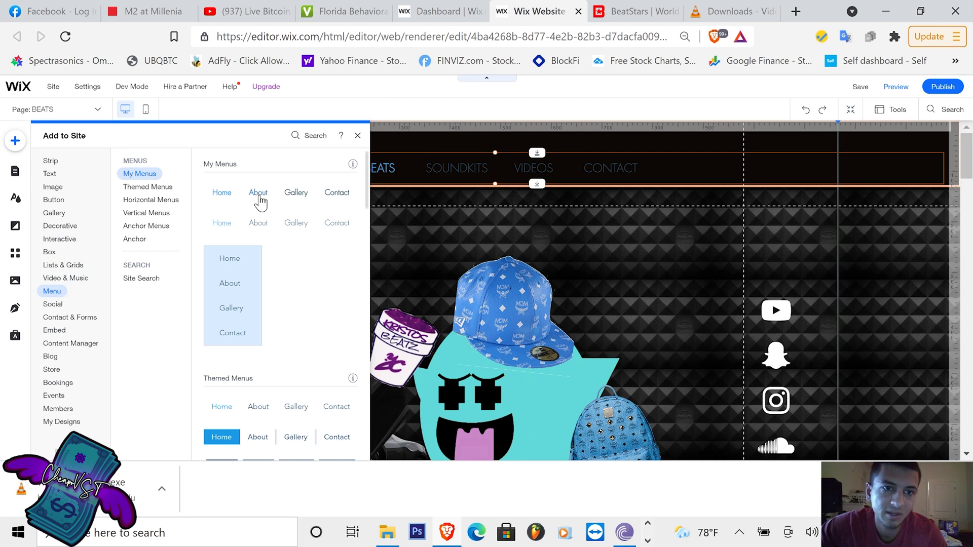
left_click(652, 253)
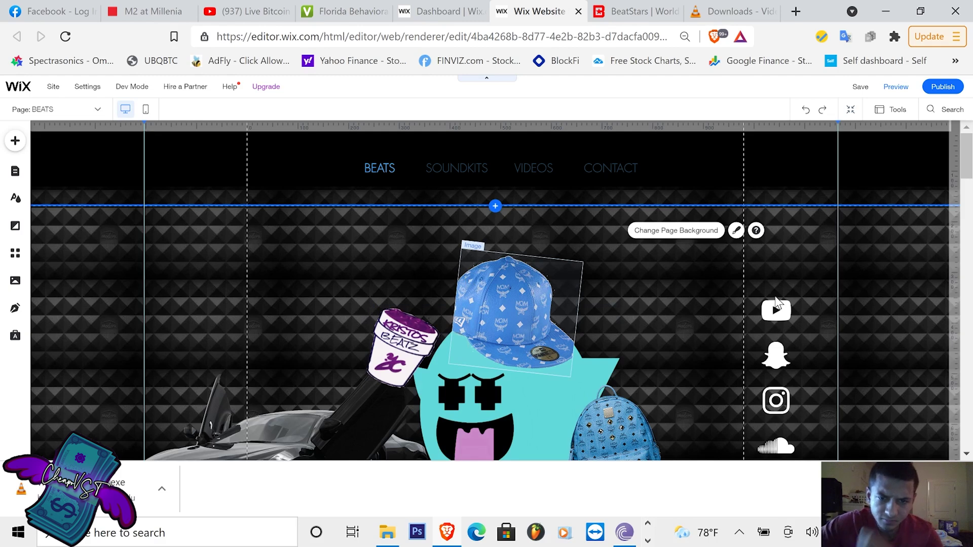
scroll(634, 229, "down", 5)
scroll(634, 228, "up", 5)
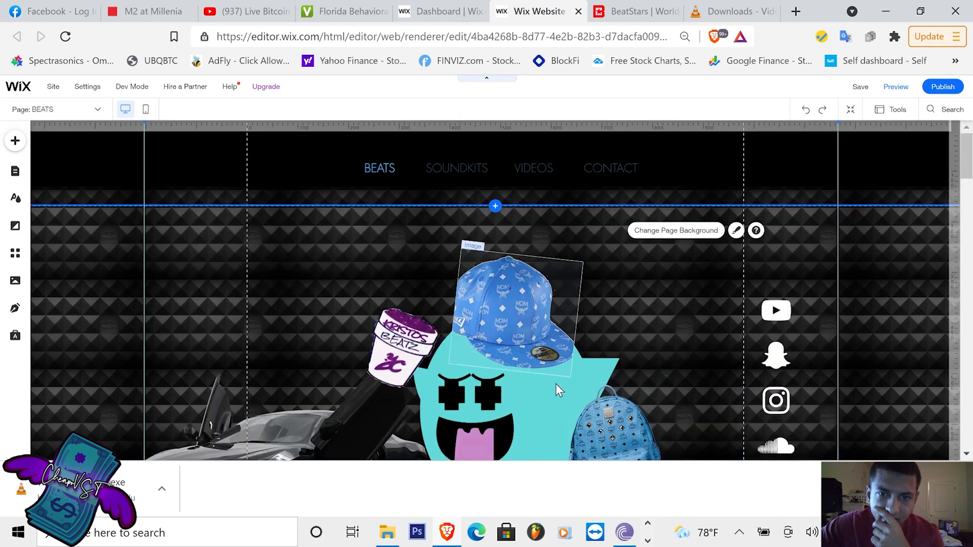
scroll(359, 342, "down", 5)
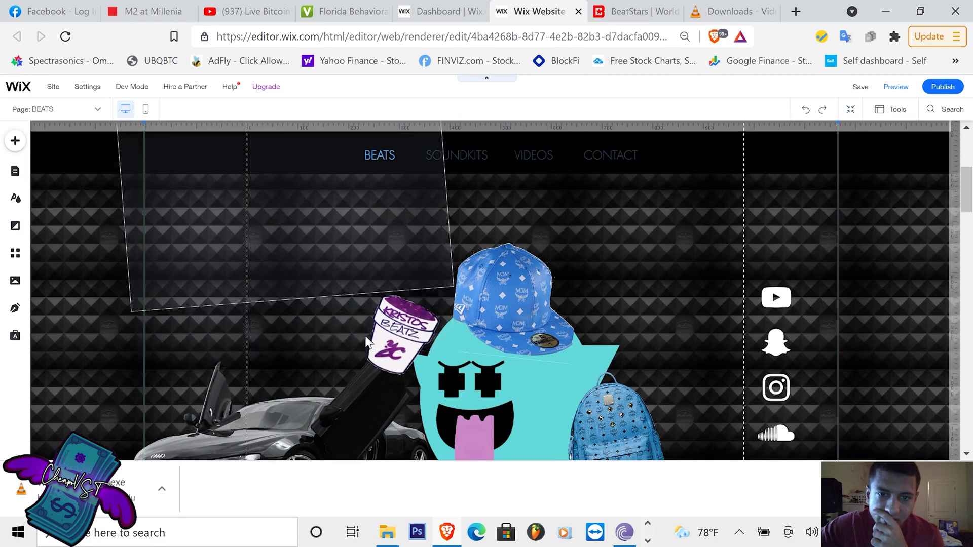
scroll(530, 218, "up", 5)
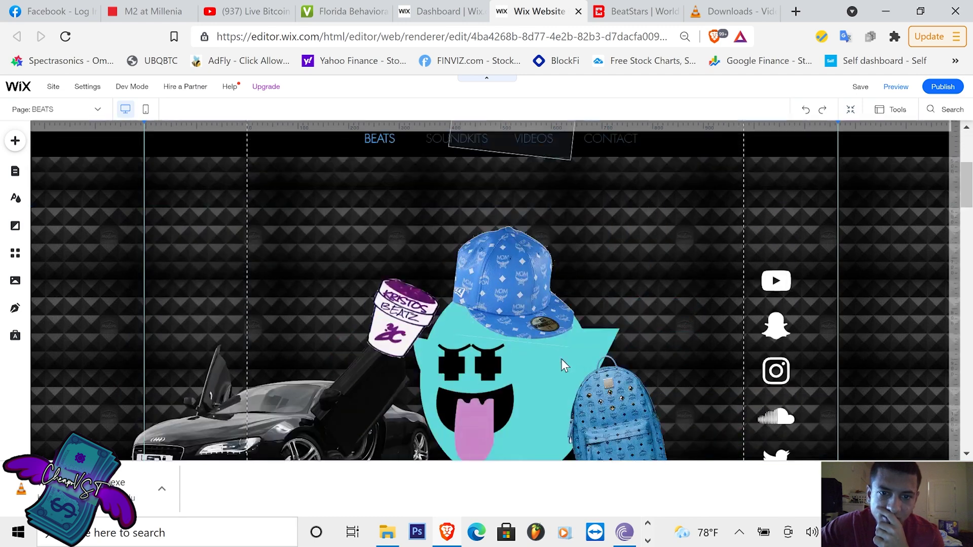
scroll(561, 358, "down", 6)
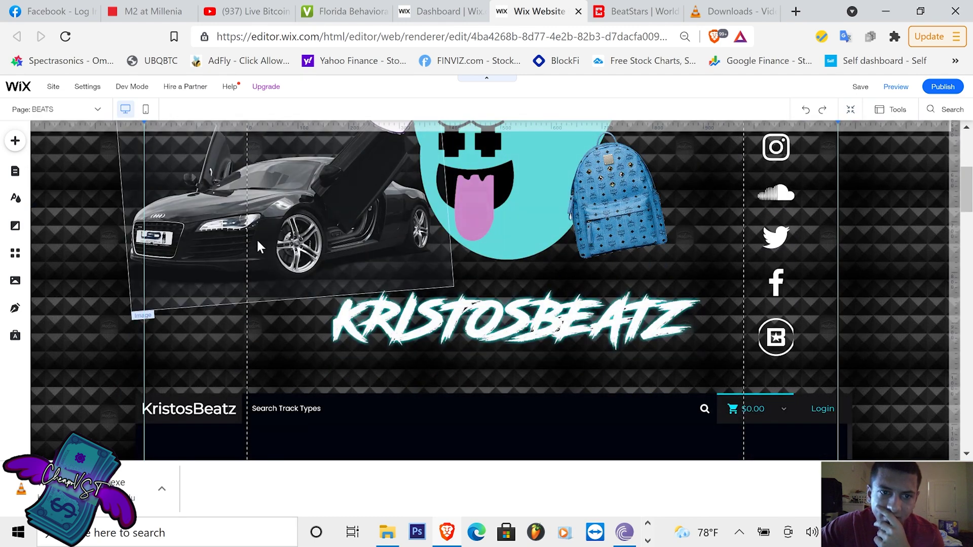
scroll(544, 277, "up", 5)
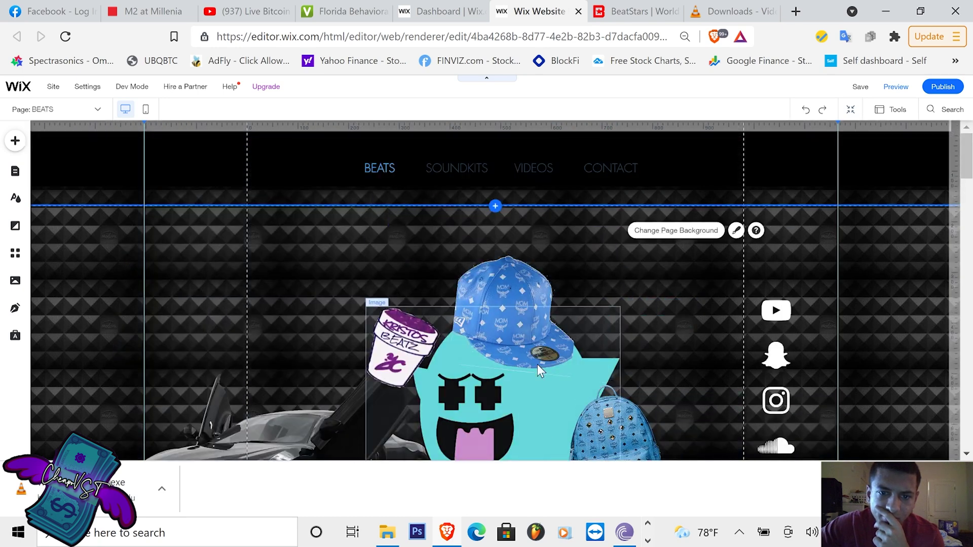
scroll(546, 363, "down", 5)
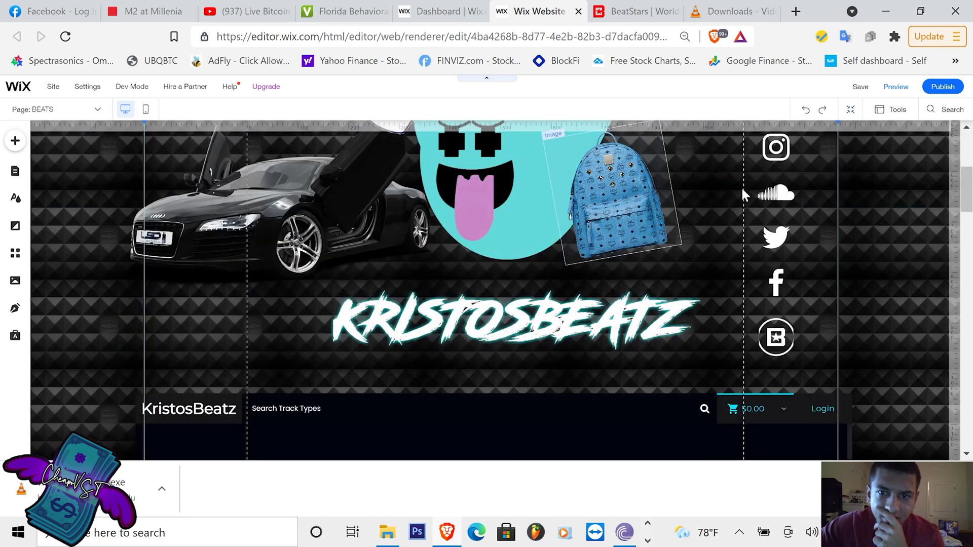
scroll(795, 227, "up", 5)
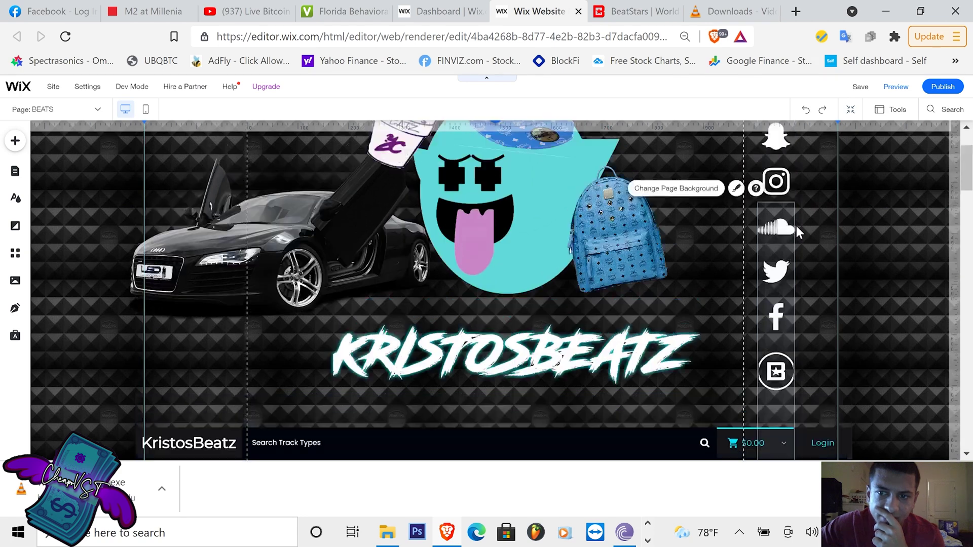
- Select the social icon bar, then open and dismiss the Add elements panel
left_click(789, 315)
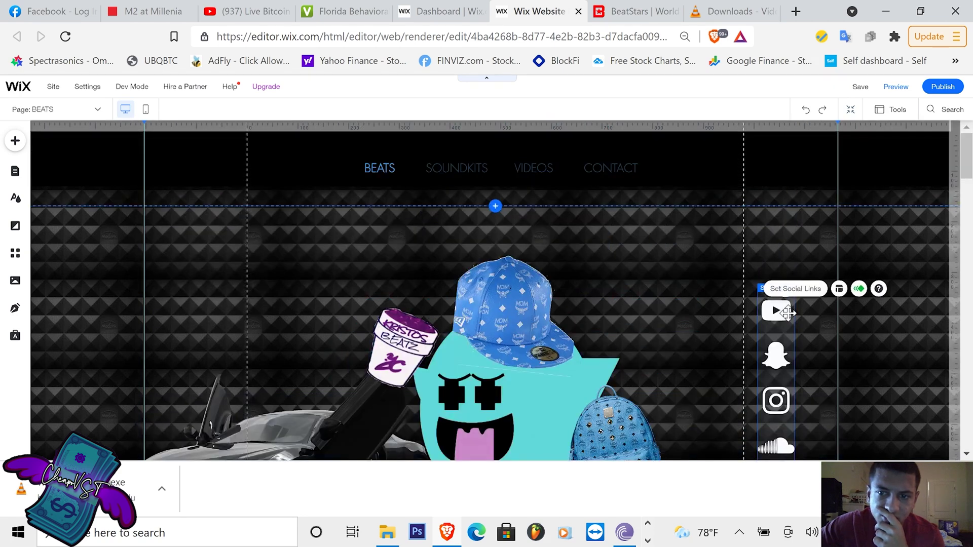
left_click(16, 141)
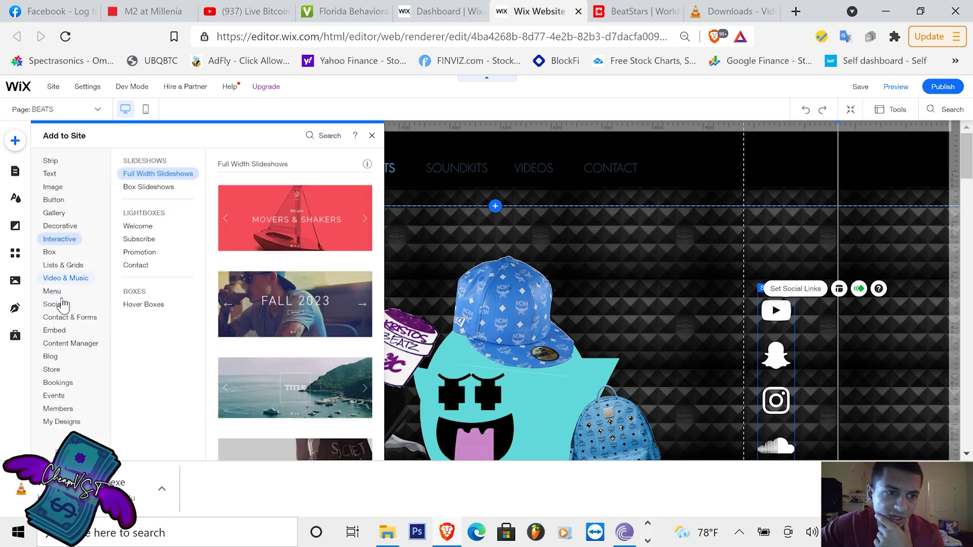
mouse_move(59, 308)
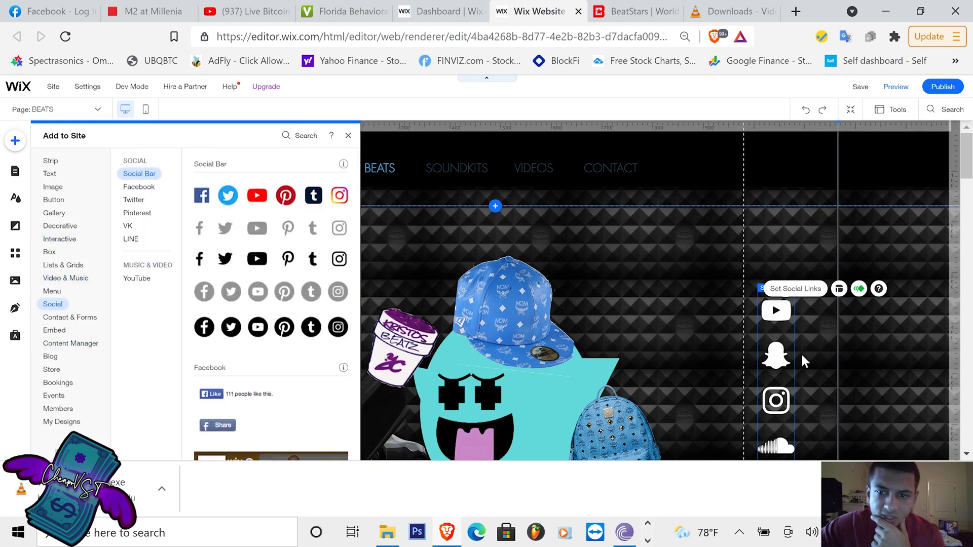
left_click(827, 357)
scroll(819, 358, "down", 5)
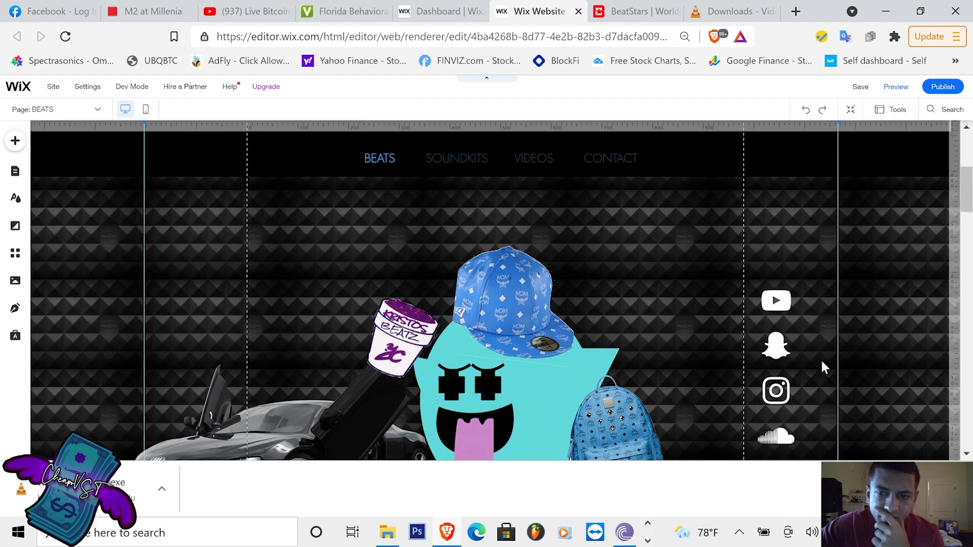
scroll(811, 239, "up", 5)
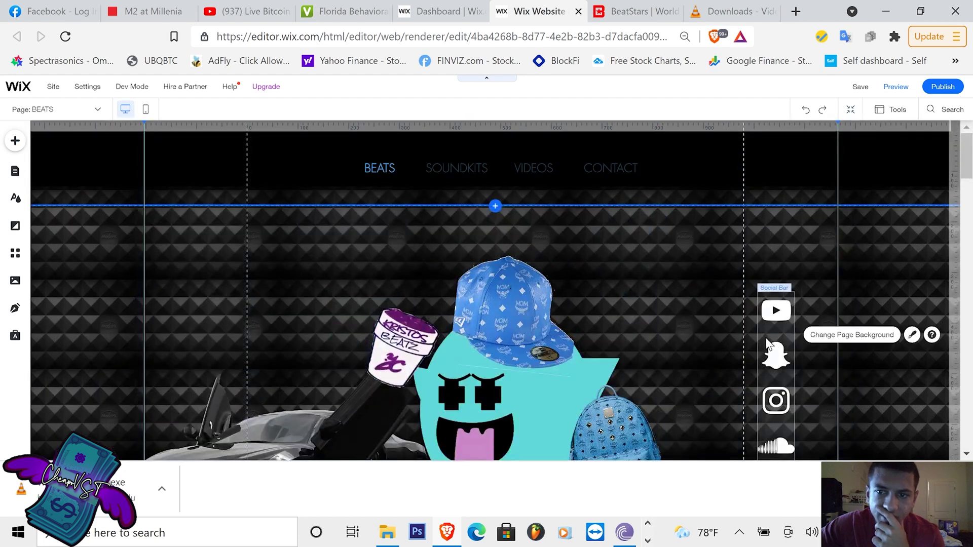
- Review the six social icons in Set Social Links and close the dialog
left_click(766, 337)
left_click(775, 313)
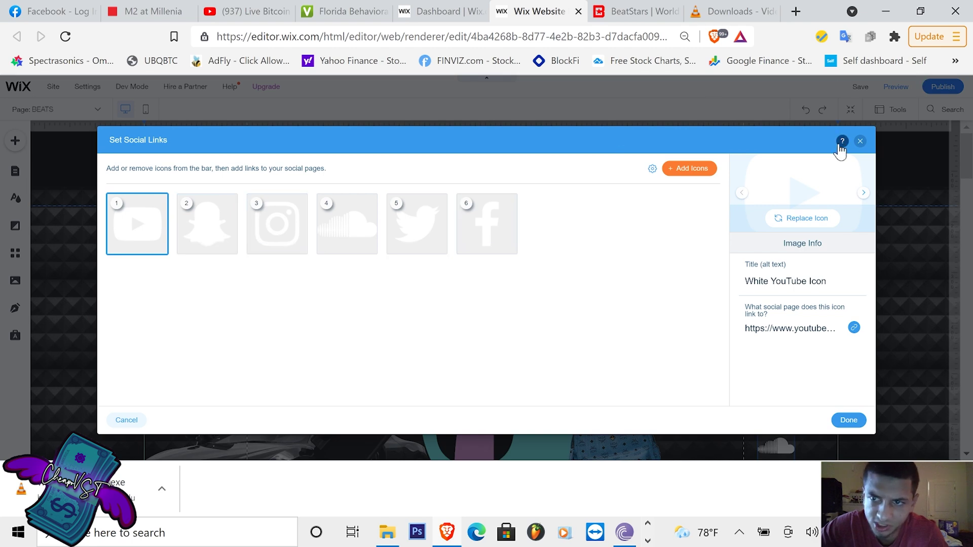
left_click(861, 142)
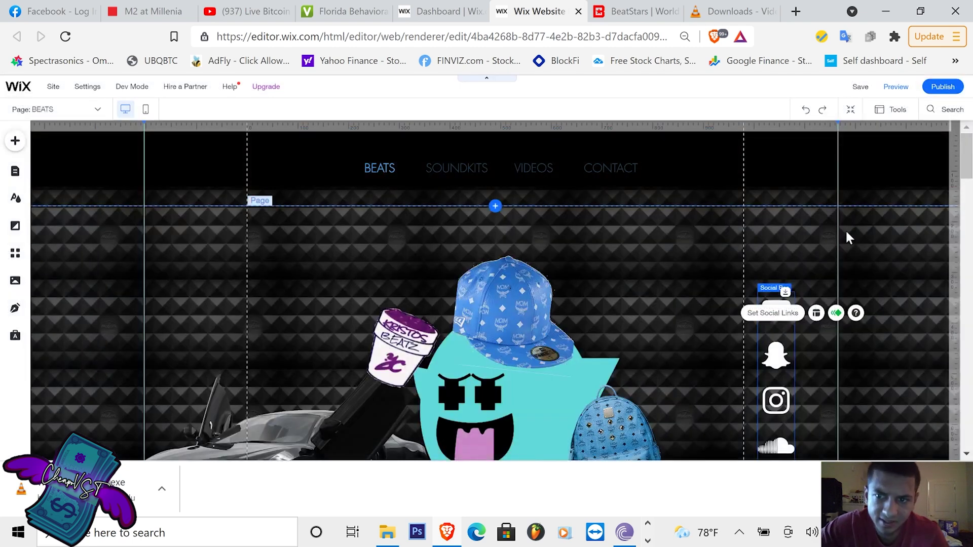
- Select the embedded HTML beat player, then switch to the BeatStars Blaze X (Dark) player page
scroll(845, 235, "down", 5)
scroll(844, 232, "down", 5)
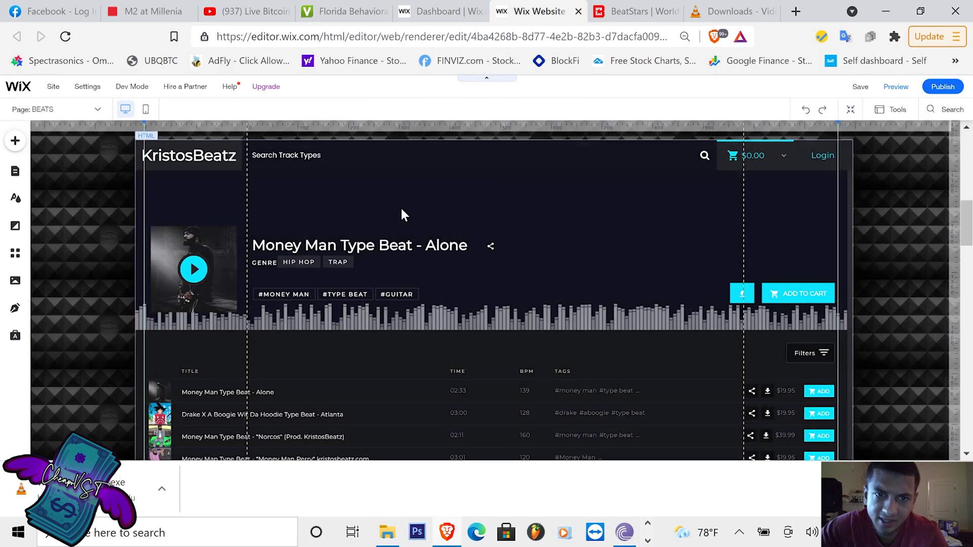
left_click(403, 213)
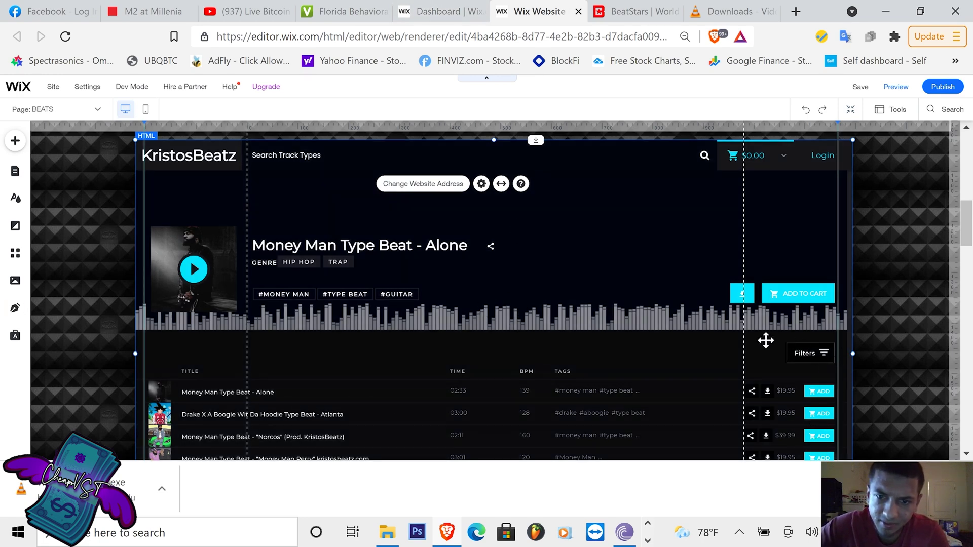
left_click(749, 10)
left_click(636, 10)
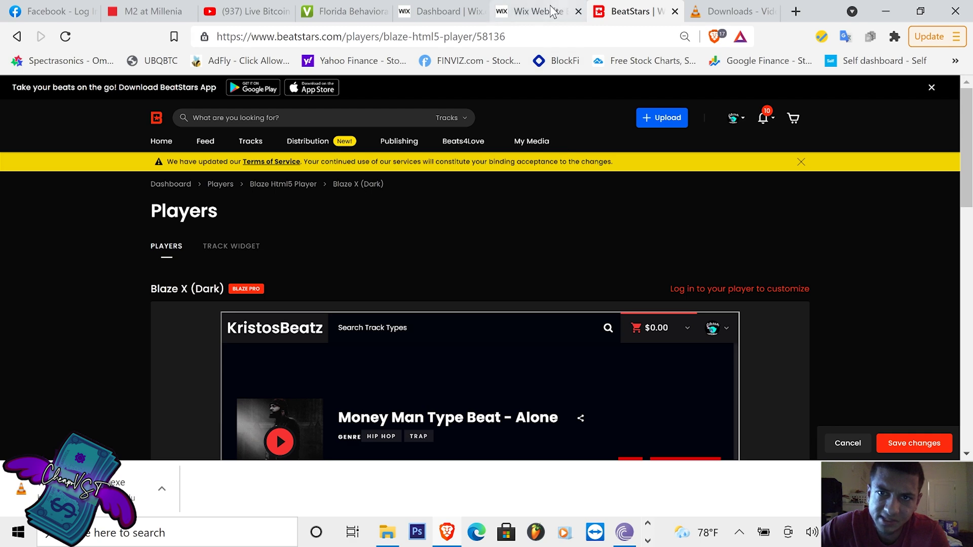
- Open the Blaze X (Dark) player's page from the BeatStars Blaze players list
left_click(553, 11)
left_click(626, 9)
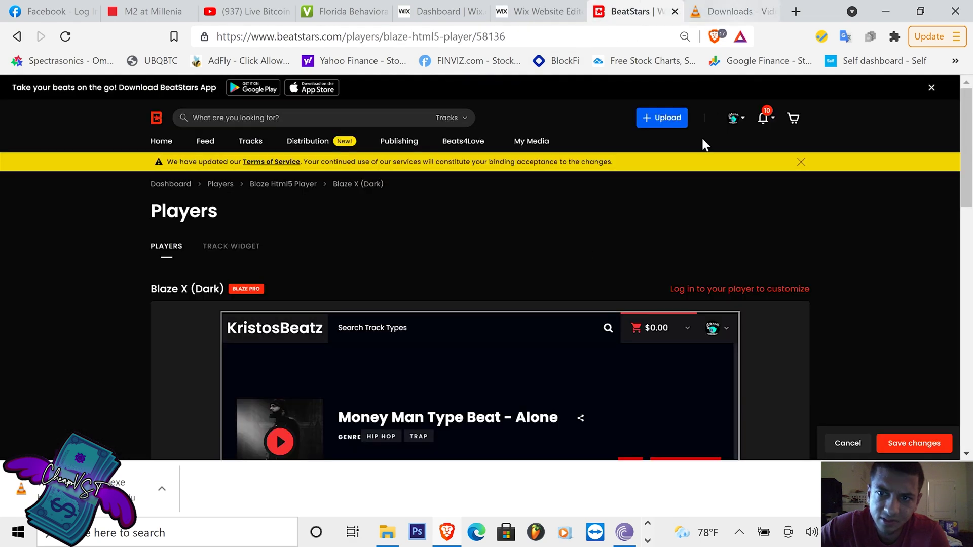
mouse_move(541, 147)
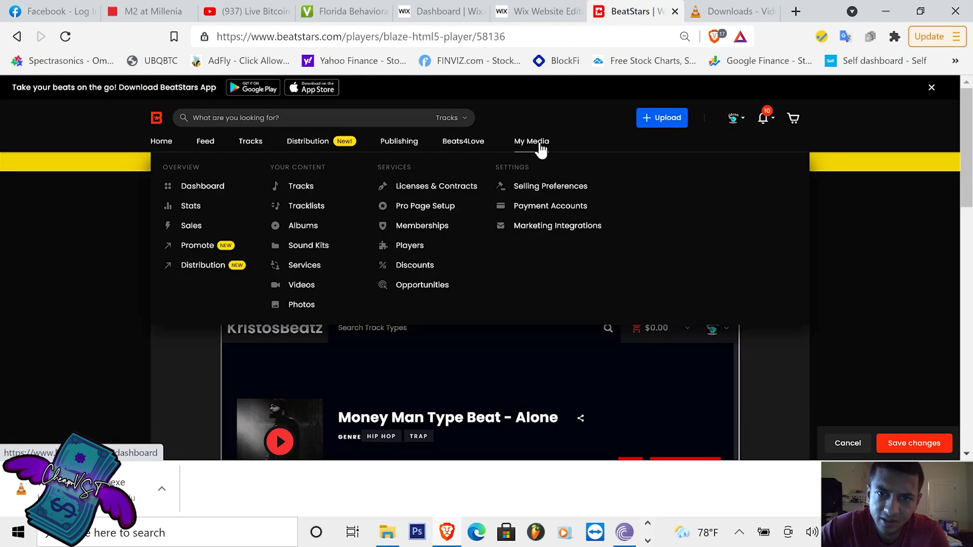
left_click(428, 252)
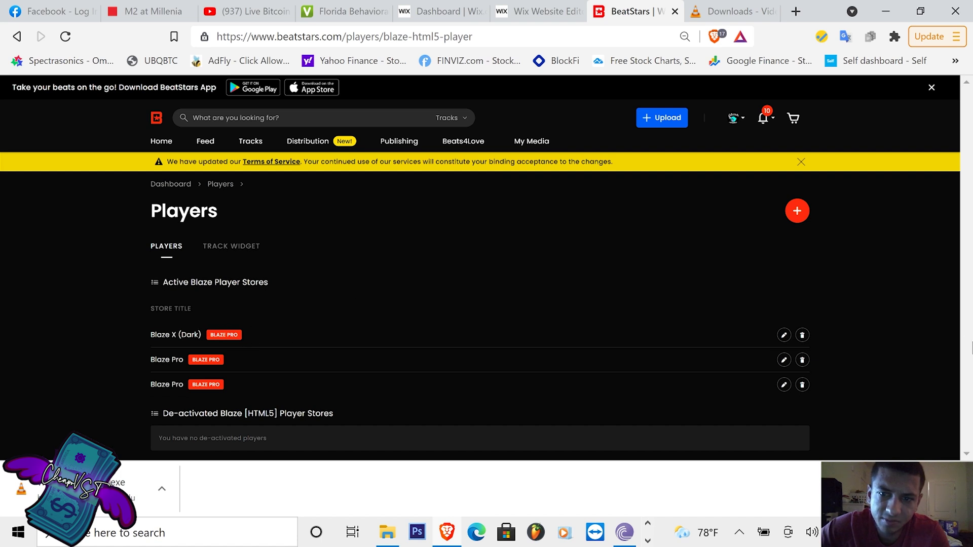
left_click(784, 335)
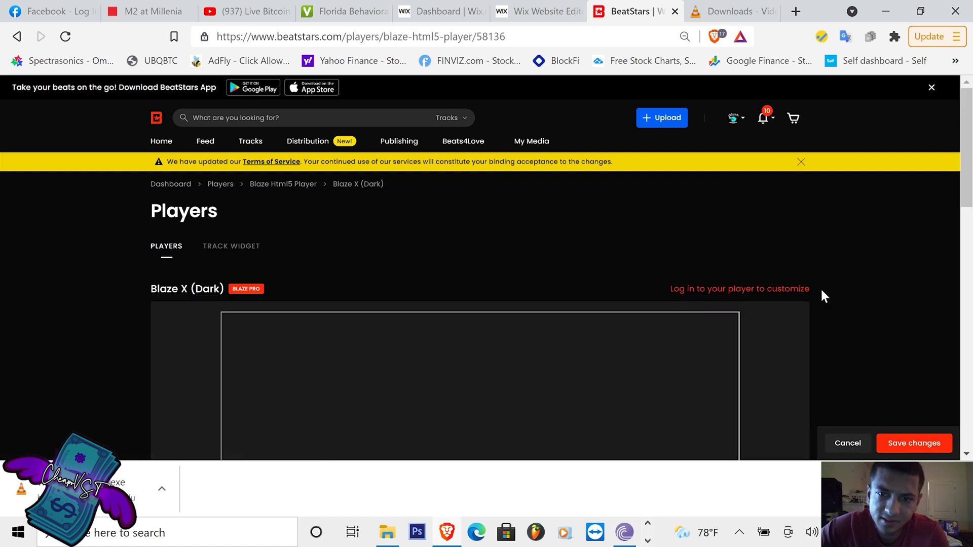
- Copy the Blaze X (Dark) General Embed iframe code (width 100%, height 800)
scroll(869, 304, "down", 5)
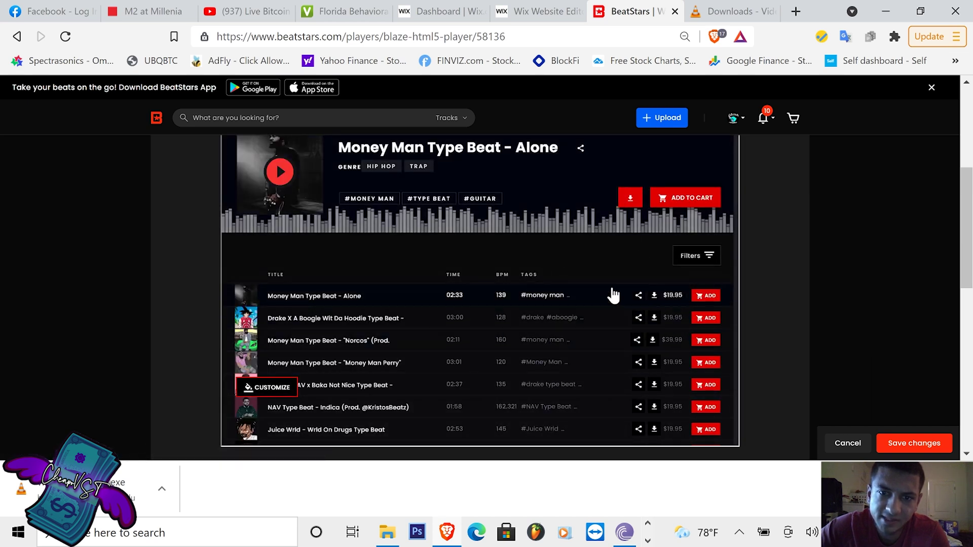
scroll(615, 289, "up", 5)
scroll(576, 292, "down", 15)
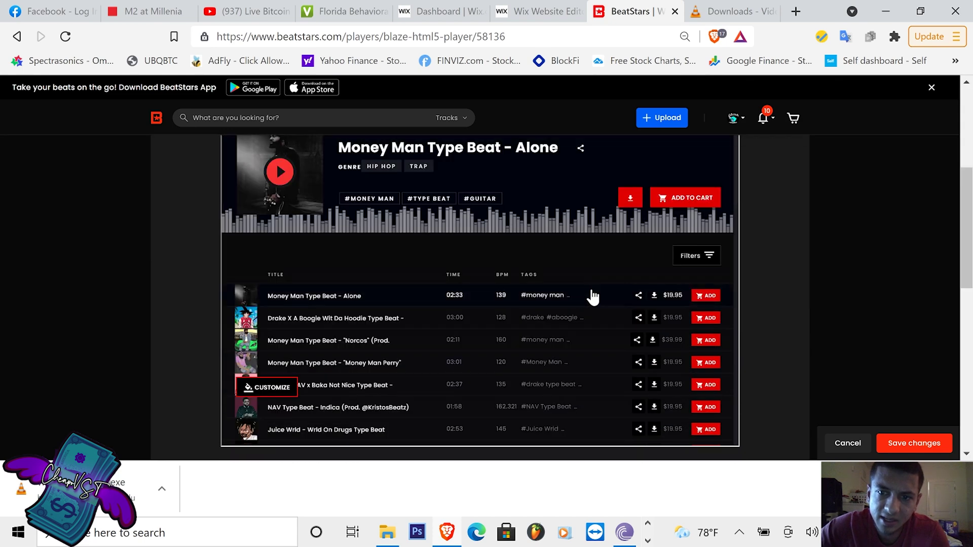
scroll(544, 250, "down", 5)
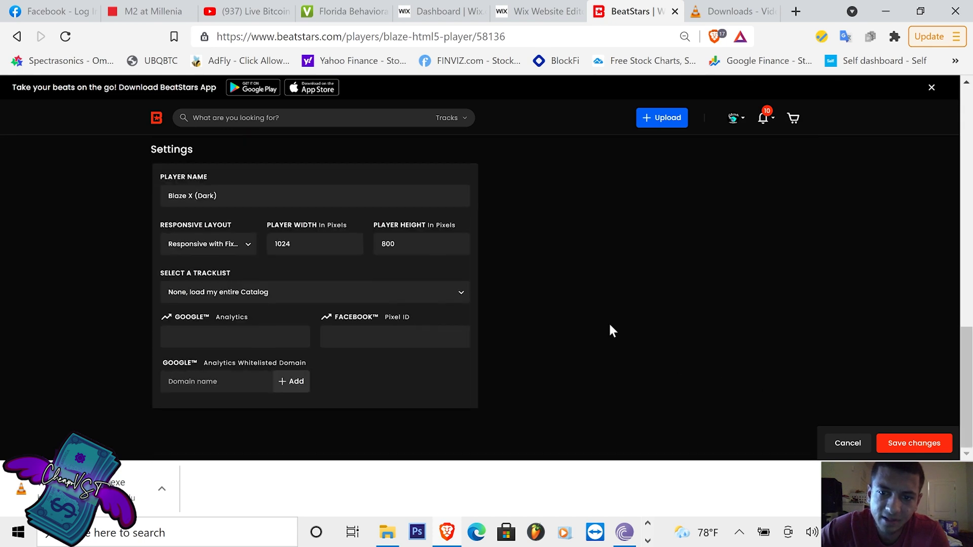
scroll(724, 239, "up", 10)
scroll(759, 194, "up", 5)
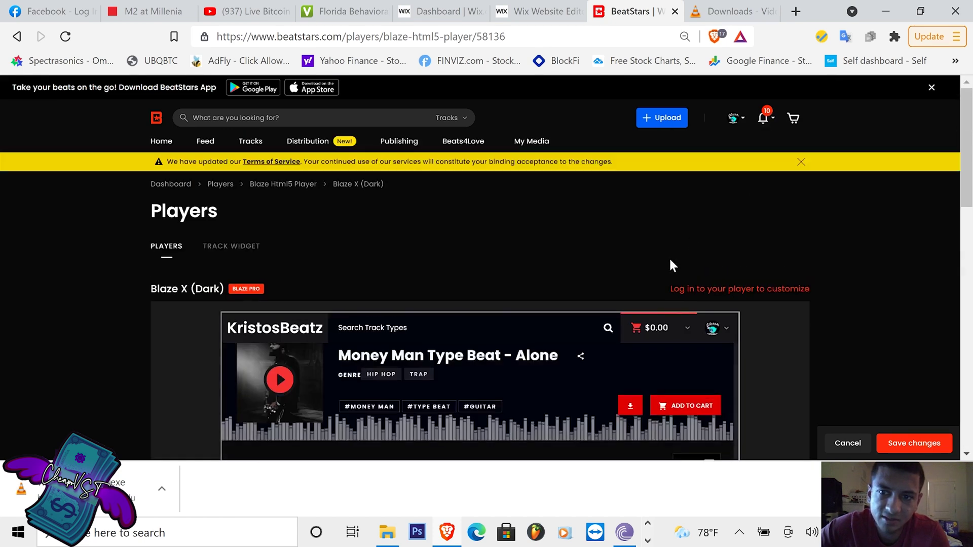
scroll(788, 299, "down", 6)
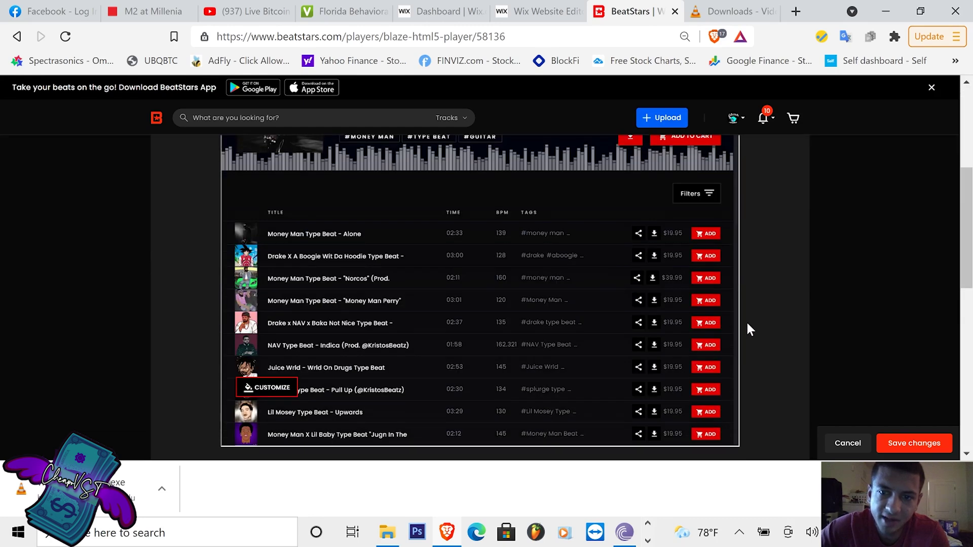
scroll(695, 373, "down", 5)
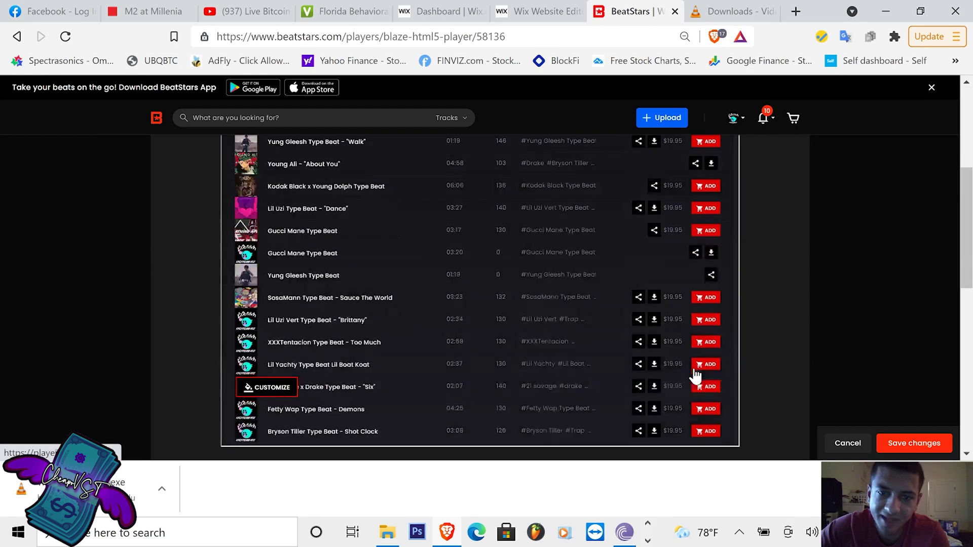
scroll(136, 282, "down", 6)
scroll(181, 227, "up", 6)
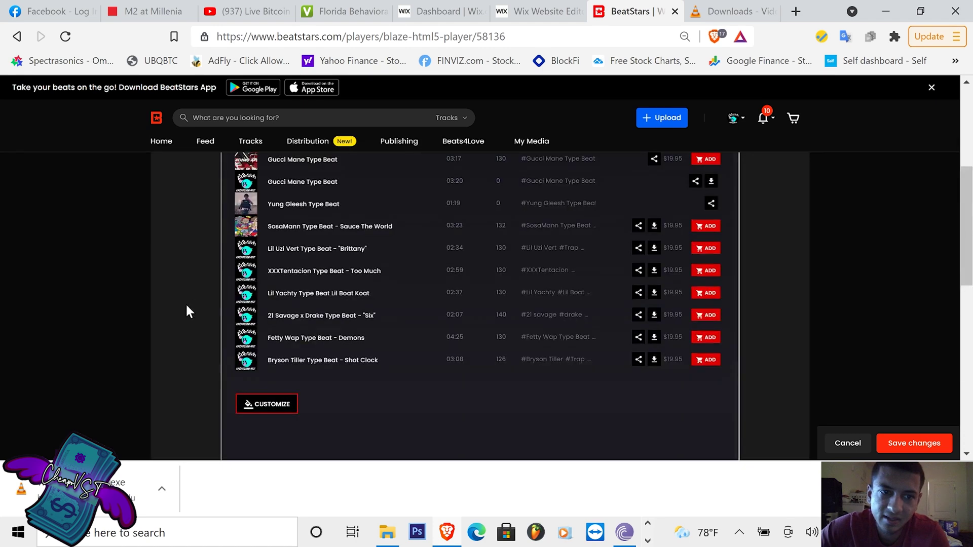
scroll(187, 308, "down", 4)
left_click(182, 286)
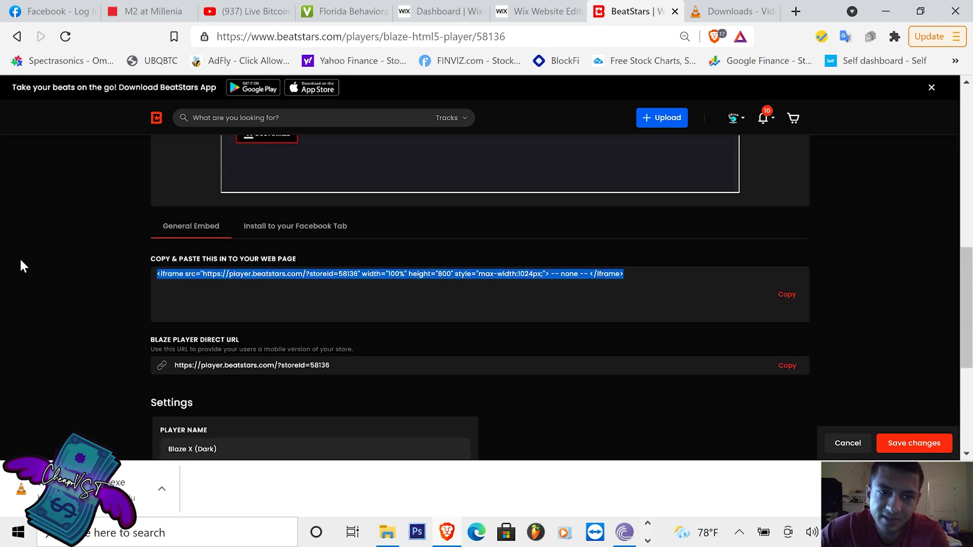
right_click(183, 276)
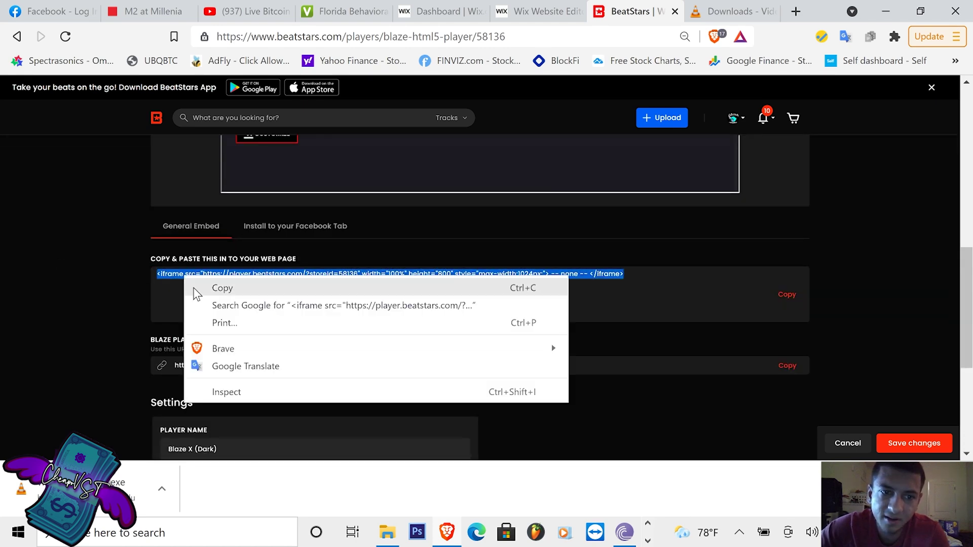
left_click(195, 287)
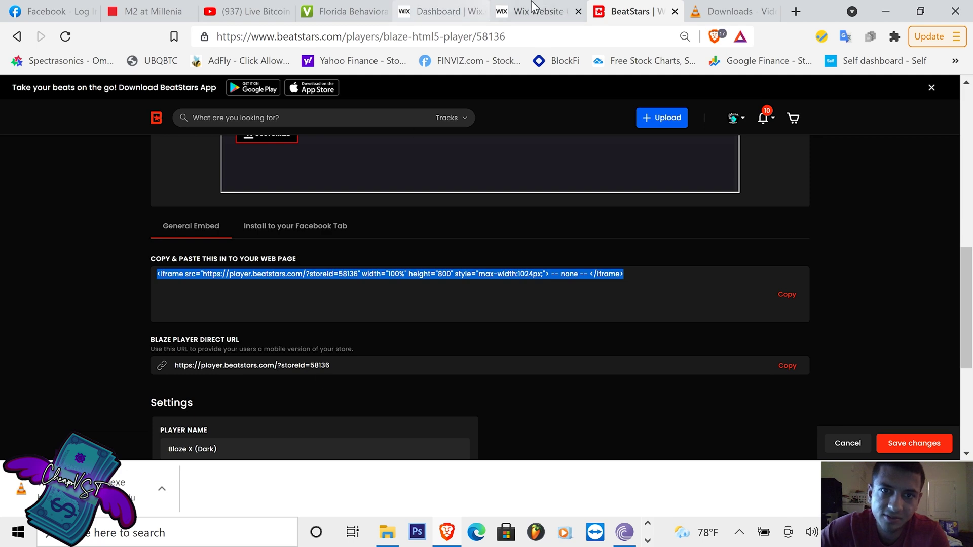
left_click(545, 7)
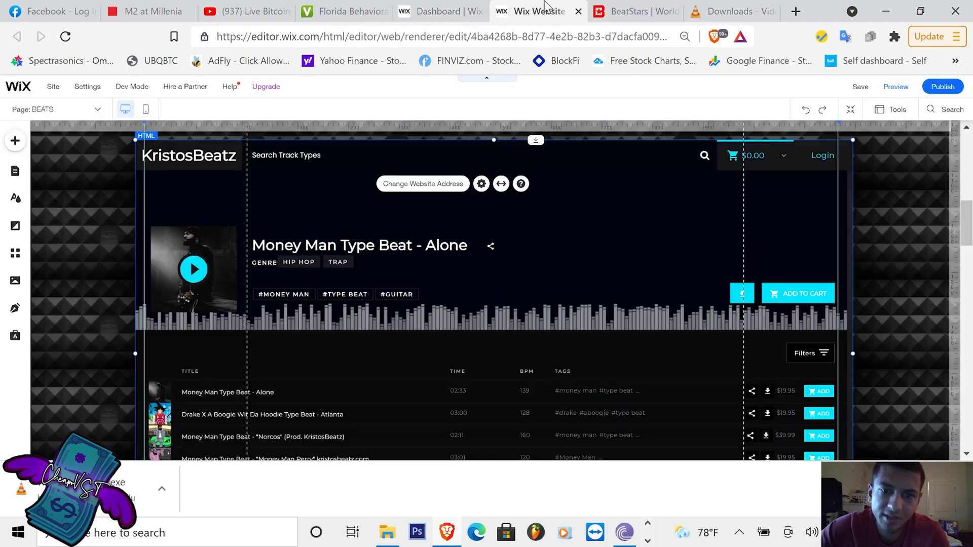
scroll(530, 397, "up", 5)
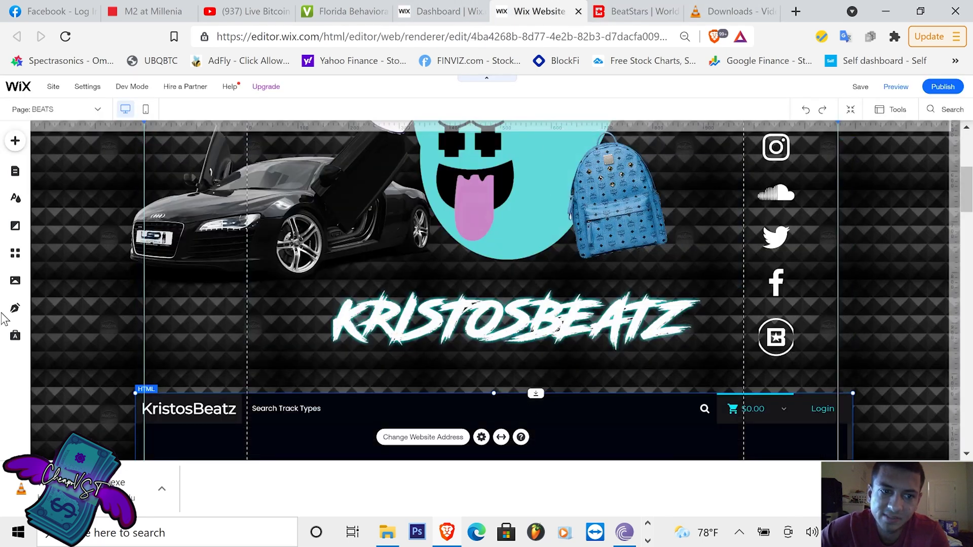
left_click(16, 141)
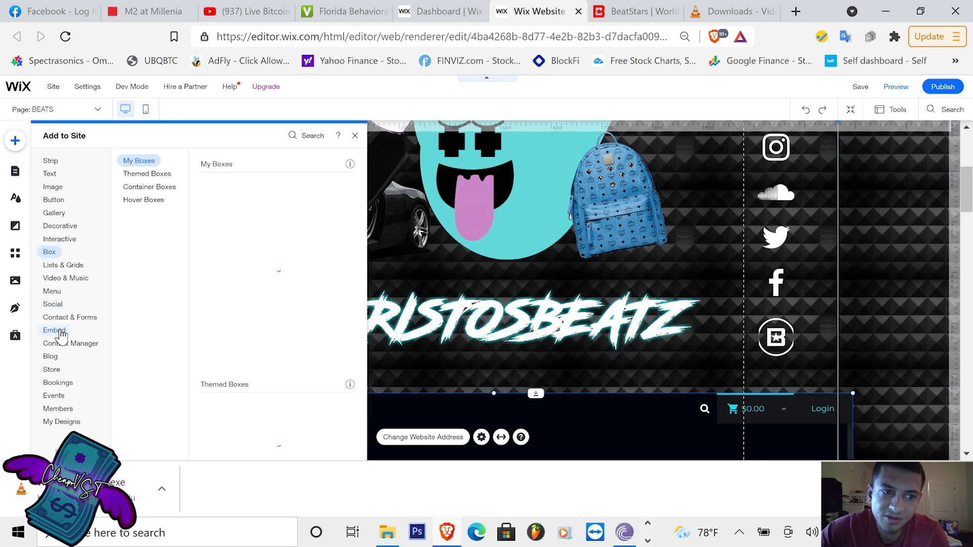
mouse_move(61, 336)
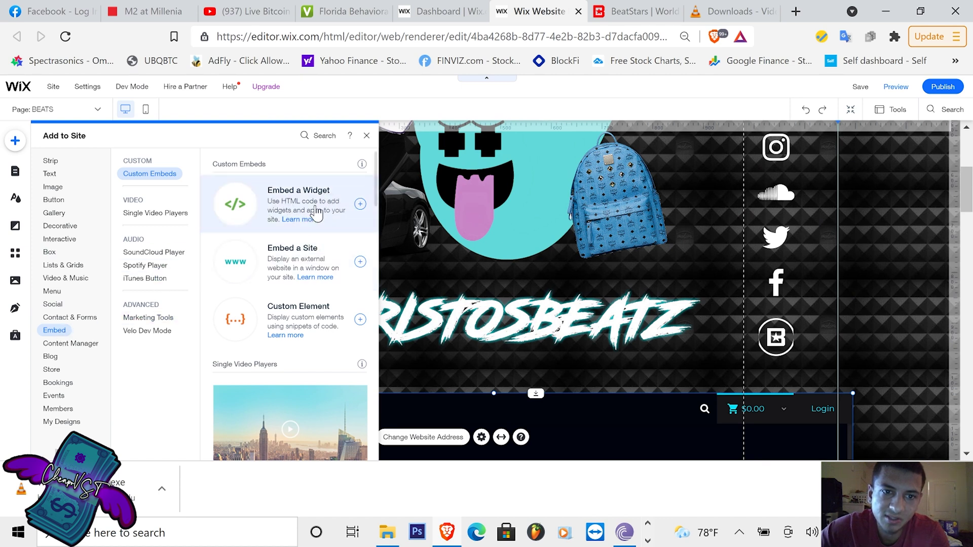
left_click(607, 412)
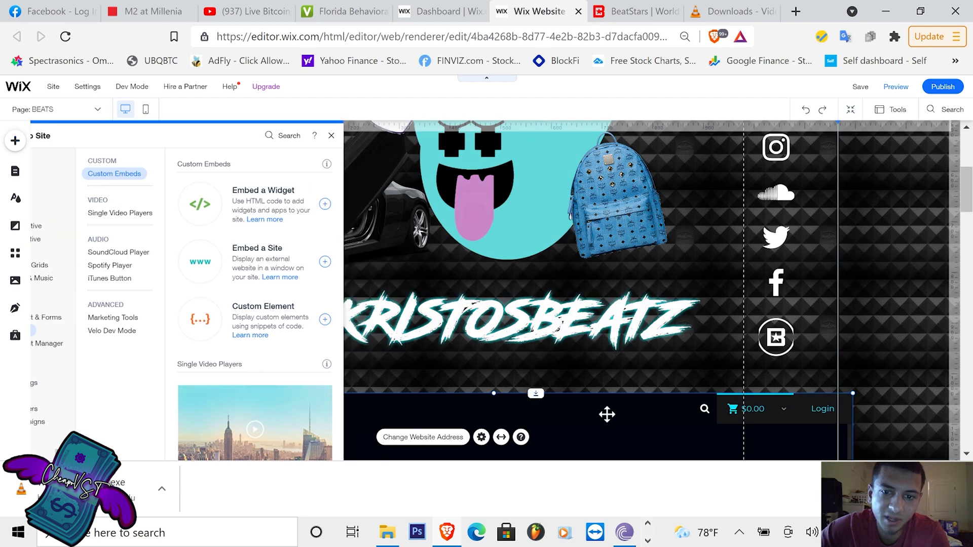
scroll(484, 409, "down", 5)
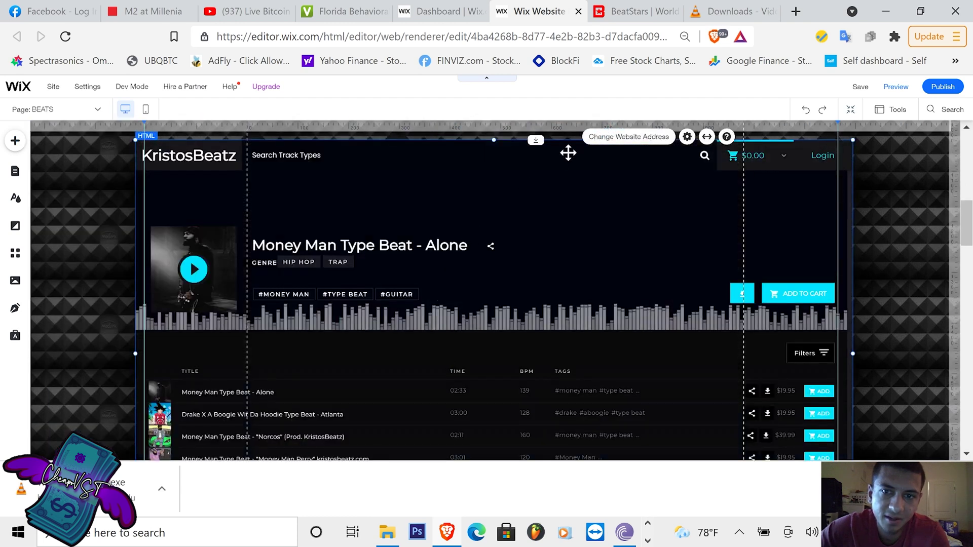
left_click(626, 143)
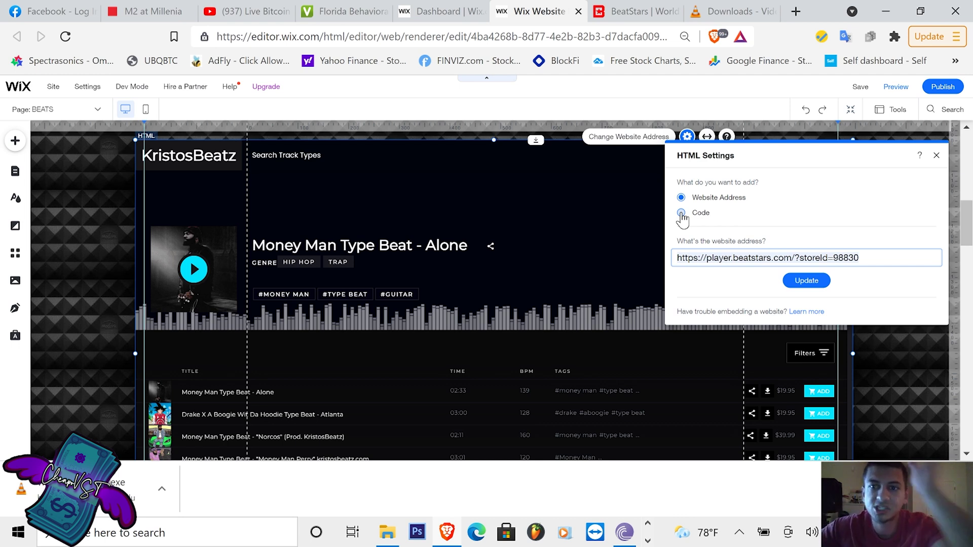
left_click(936, 156)
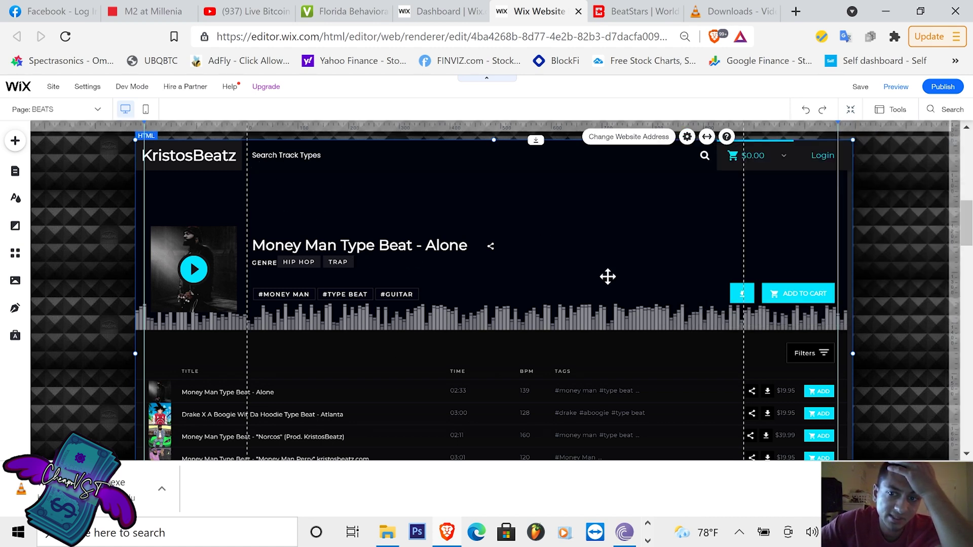
scroll(873, 352, "down", 5)
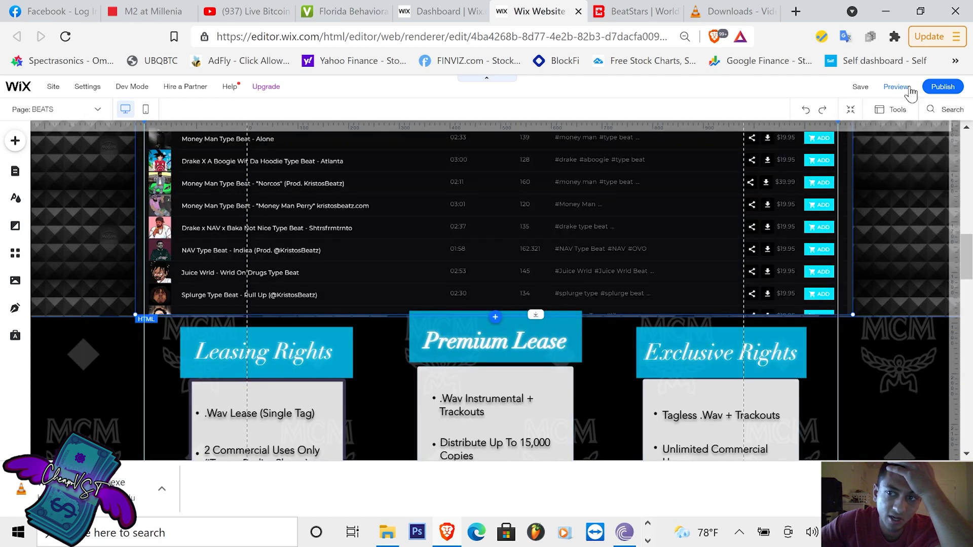
- Preview the site and buy the Money Man Perry beat's $199.99 exclusive license
left_click(911, 91)
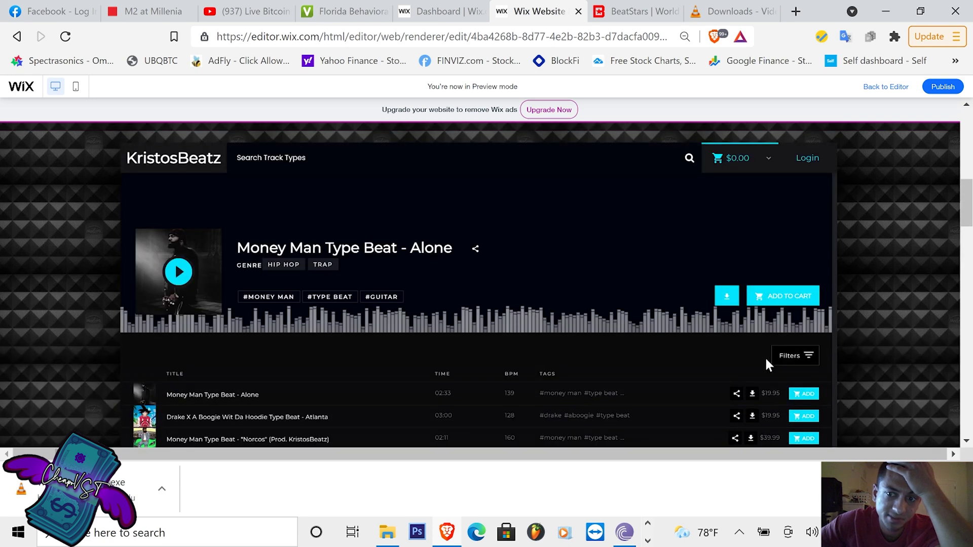
scroll(796, 304, "down", 5)
left_click(801, 207)
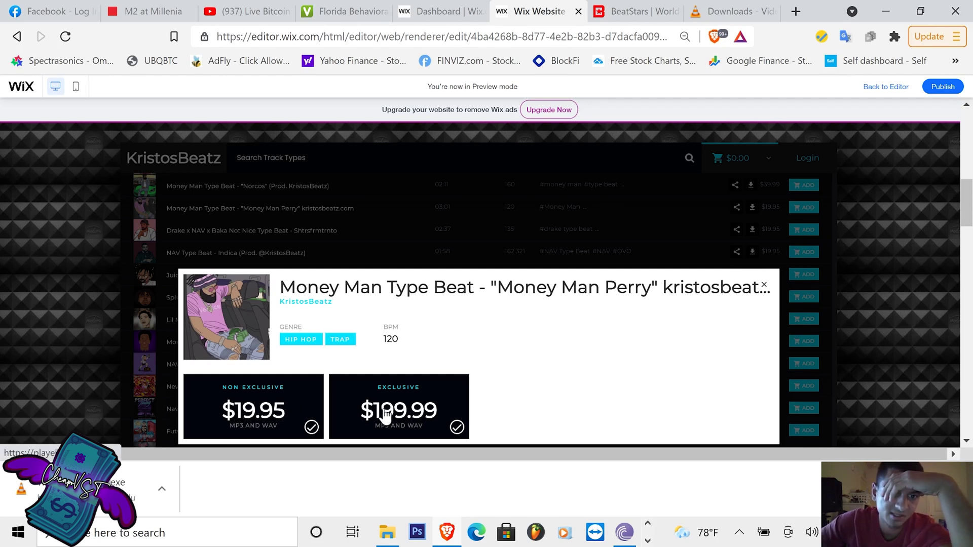
left_click(335, 408)
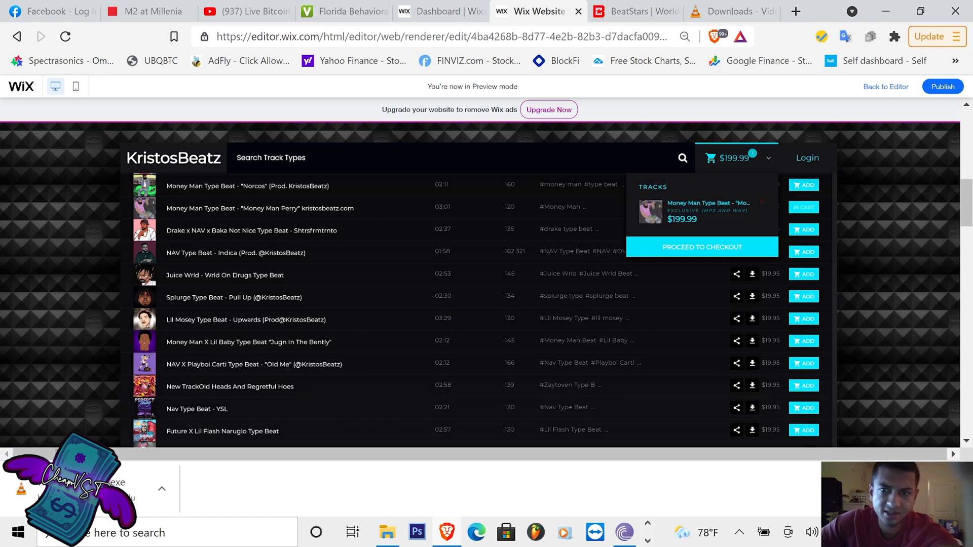
- Add the Splurge beat's $19.95 license and show the cart's two tracks totalling $219.94
left_click(796, 299)
left_click(264, 406)
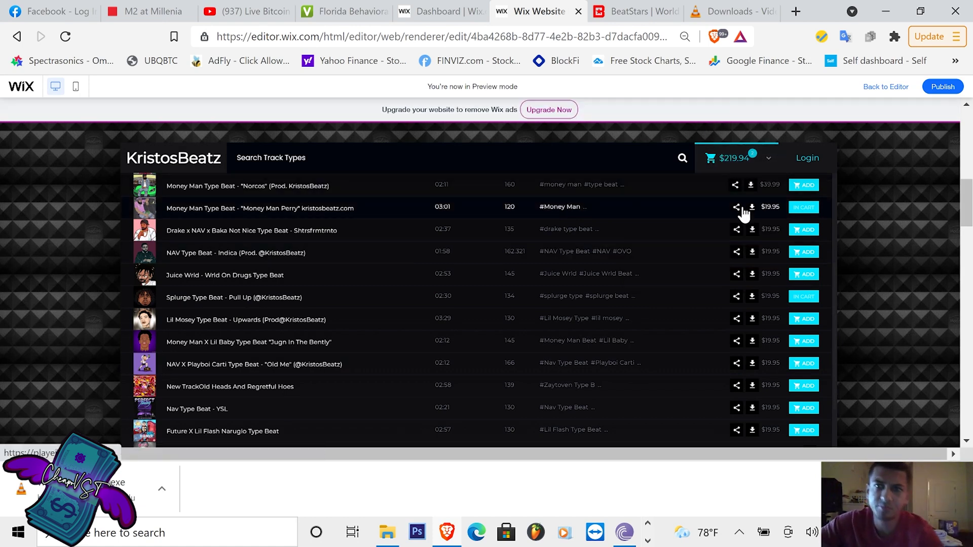
left_click(753, 161)
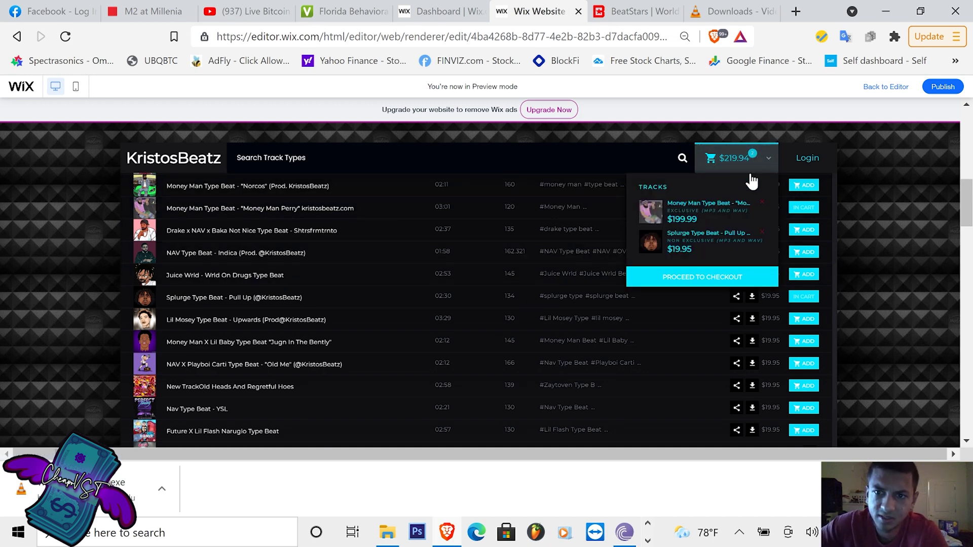
- Proceed to checkout to review the $219.94 total, then return to the beats page
left_click(708, 284)
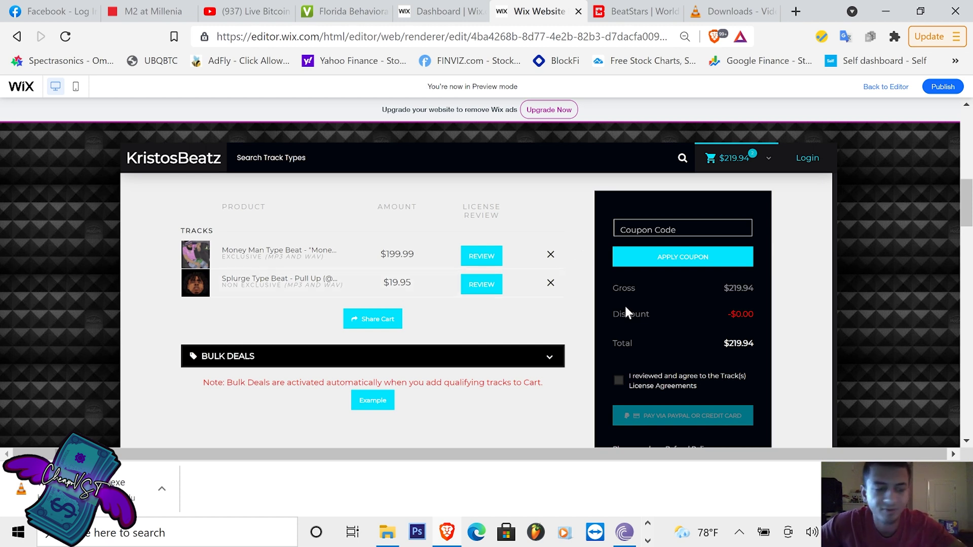
left_click(550, 254)
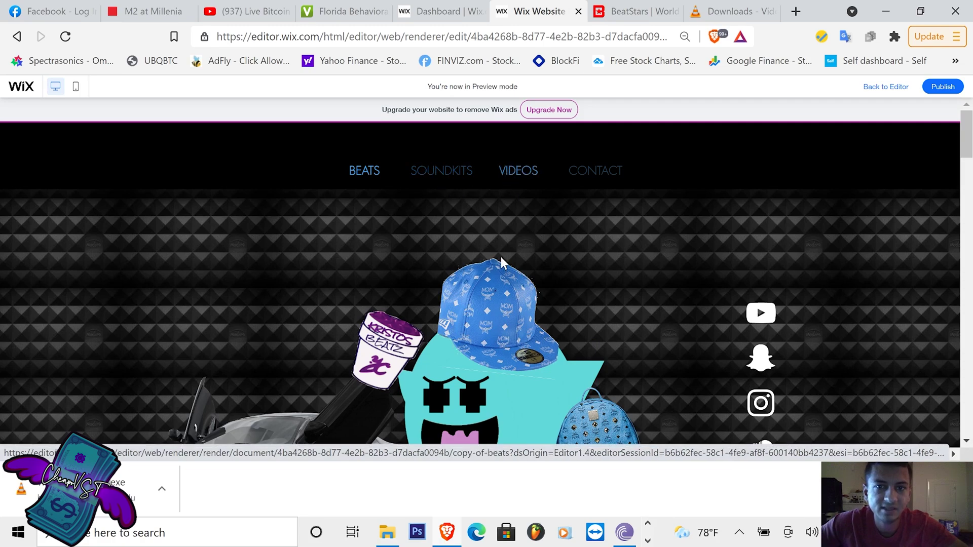
- Go to the VIDEOS page and scroll through the Leasing Rights, Premium Lease and Exclusive Rights cards
left_click(503, 174)
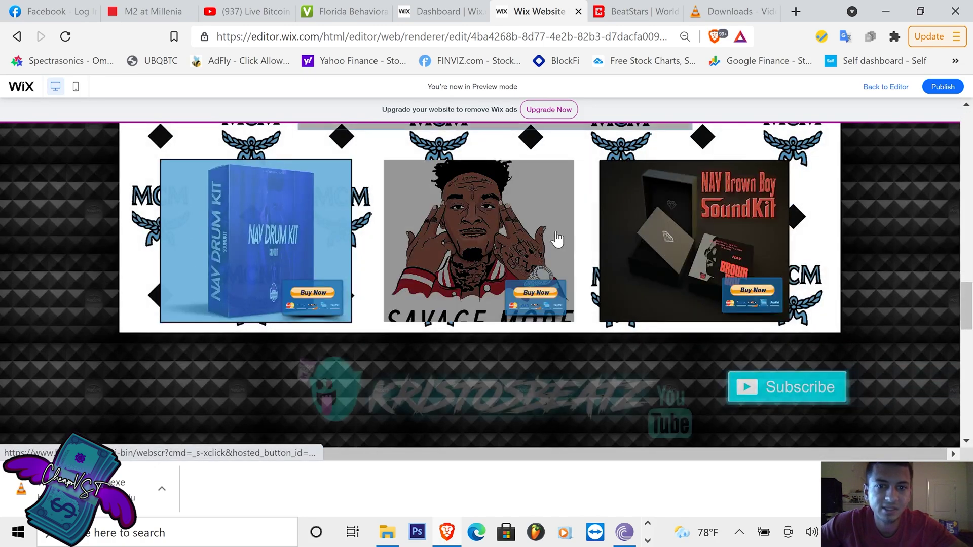
scroll(556, 239, "up", 8)
scroll(507, 304, "up", 1)
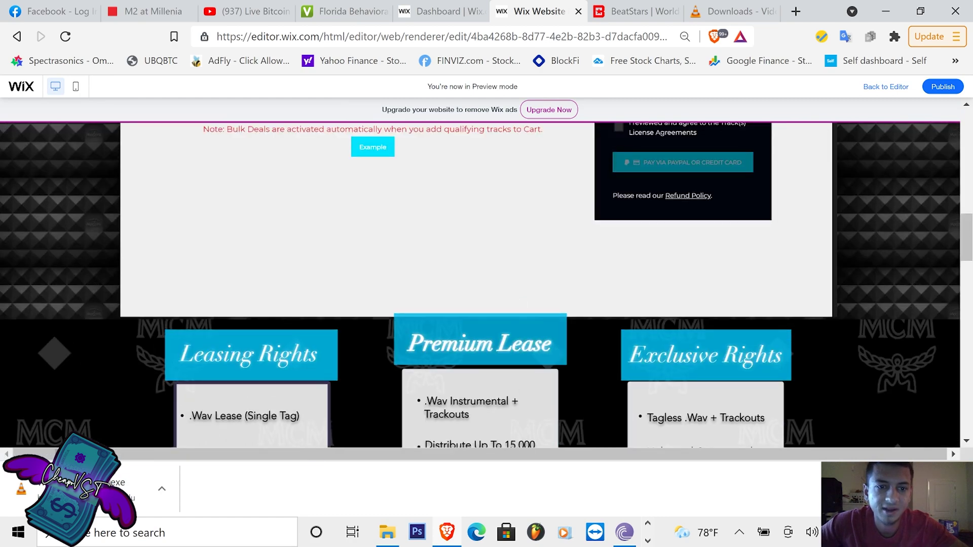
scroll(780, 231, "down", 5)
scroll(852, 238, "up", 5)
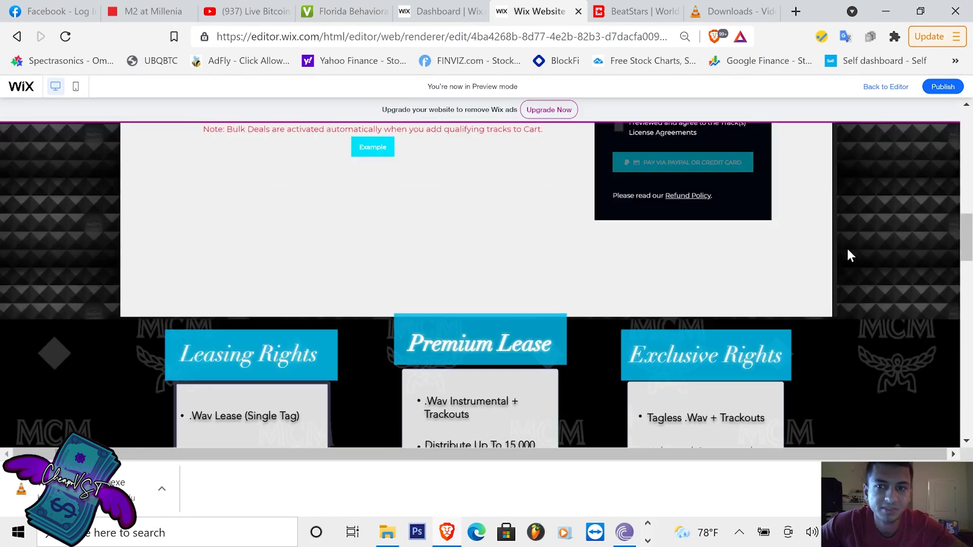
scroll(838, 263, "down", 5)
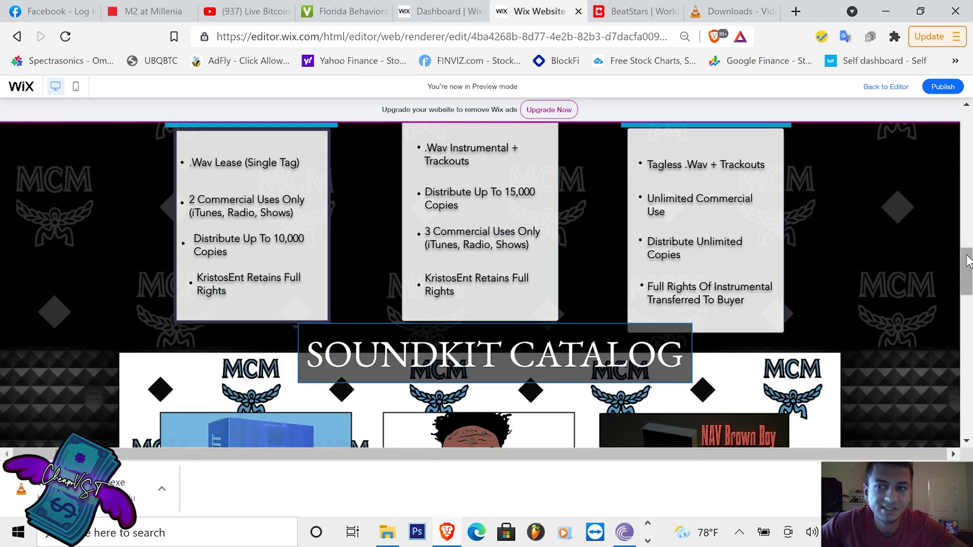
scroll(230, 210, "up", 2)
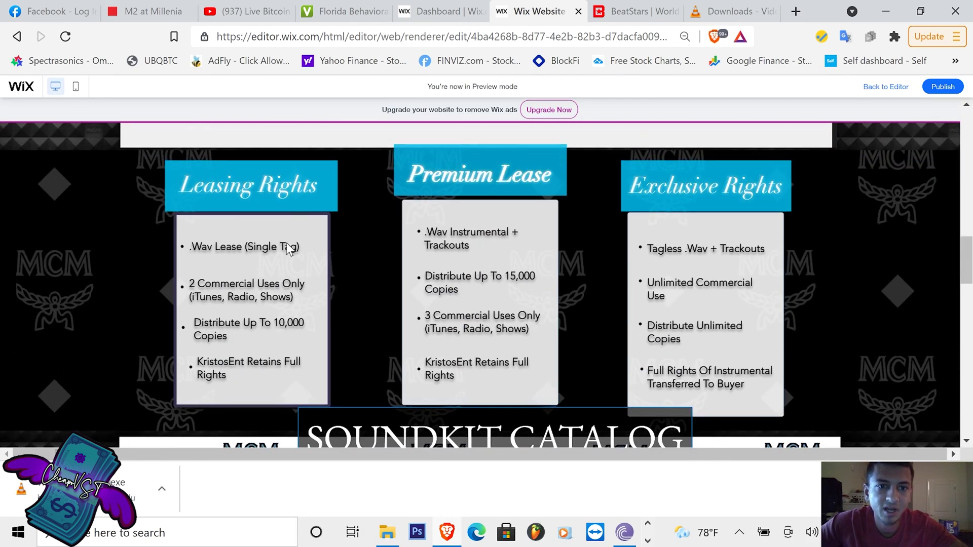
left_click(906, 90)
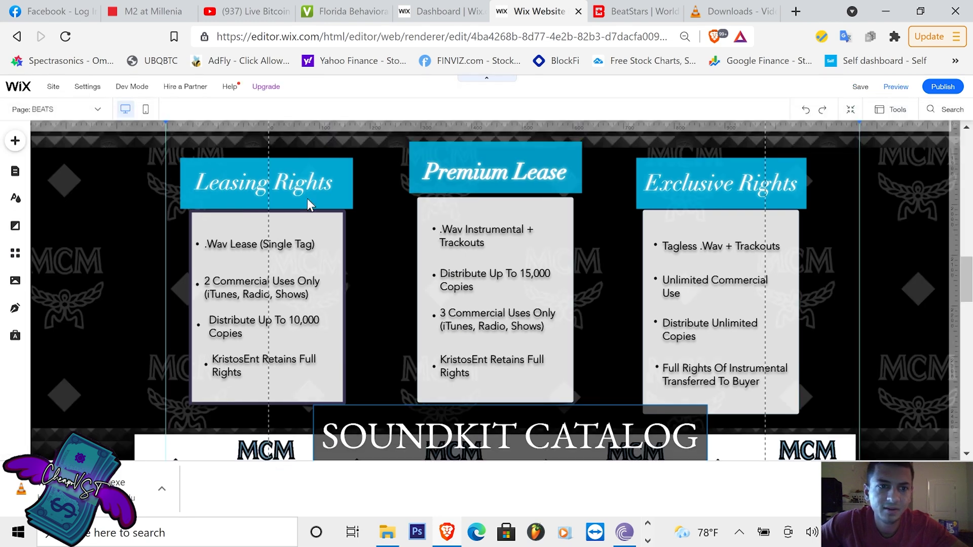
left_click(333, 166)
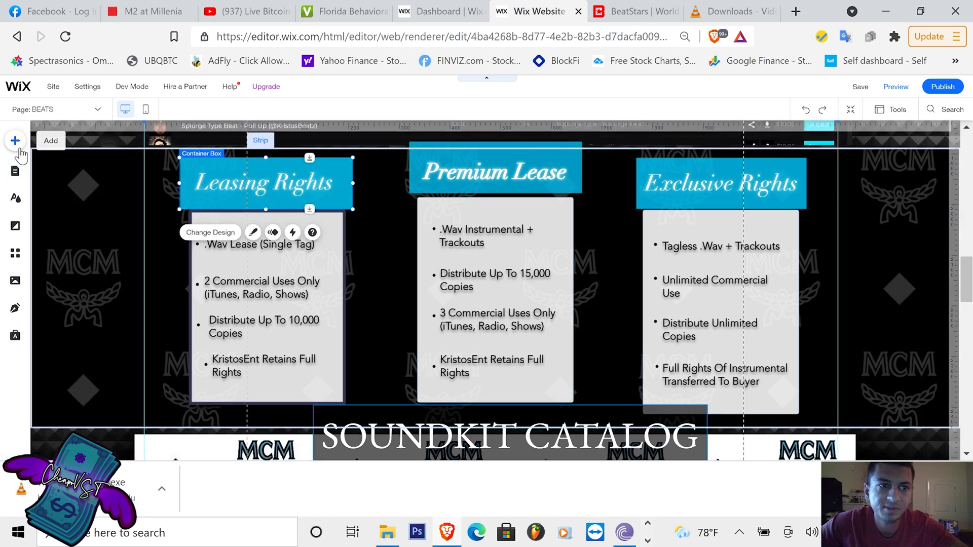
left_click(15, 141)
left_click(51, 252)
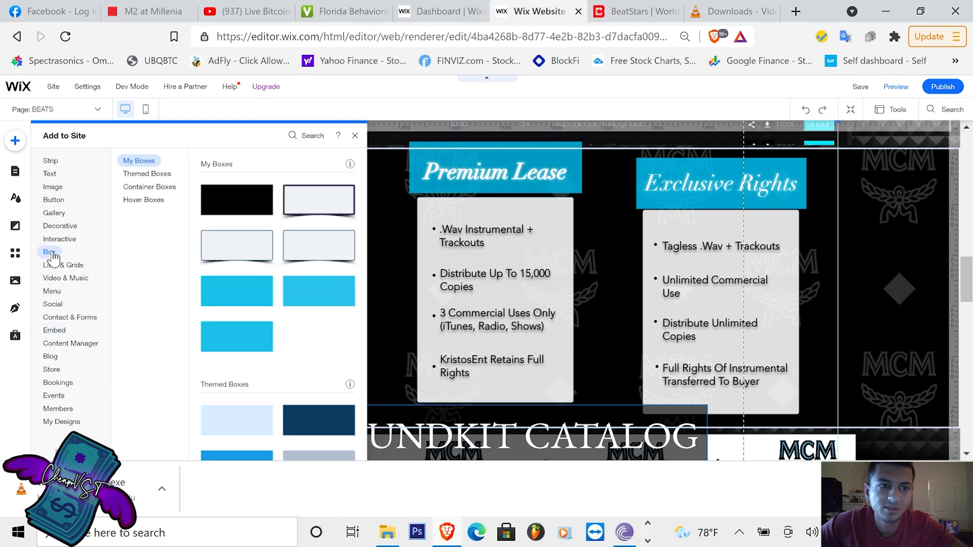
left_click(147, 187)
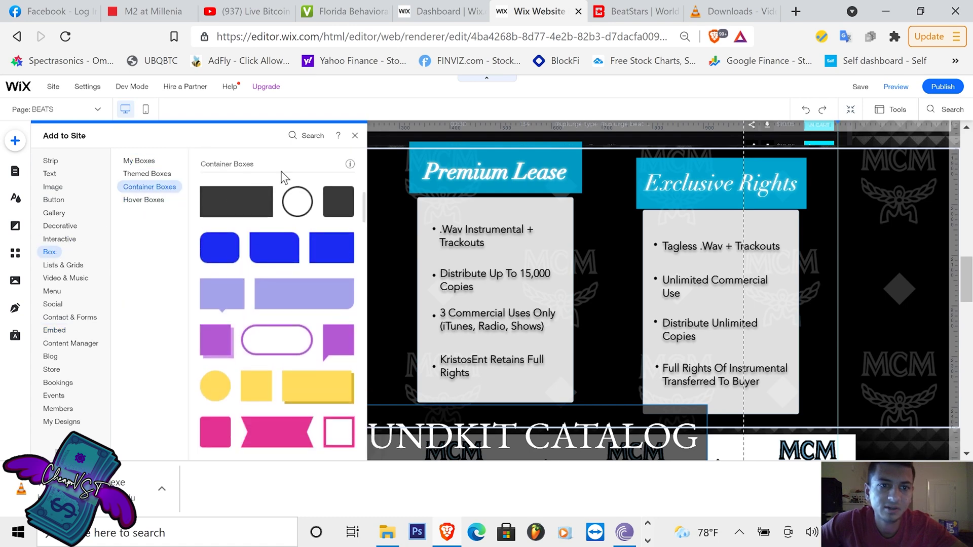
left_click(355, 135)
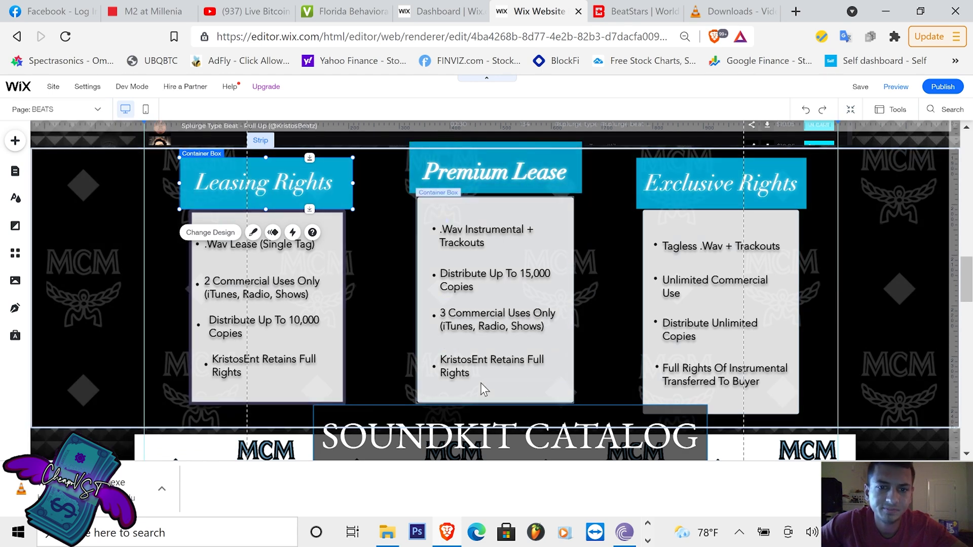
scroll(399, 339, "down", 6)
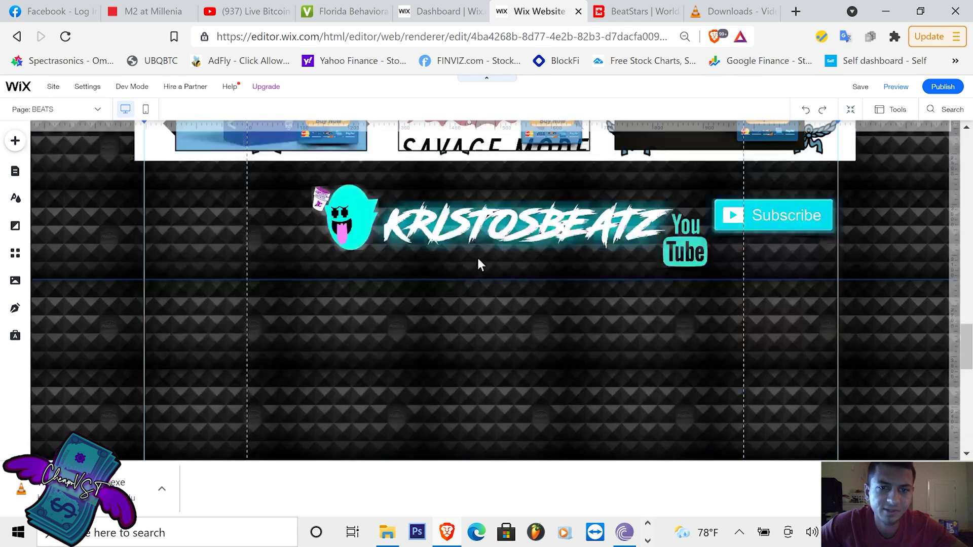
scroll(573, 304, "up", 6)
scroll(782, 336, "down", 5)
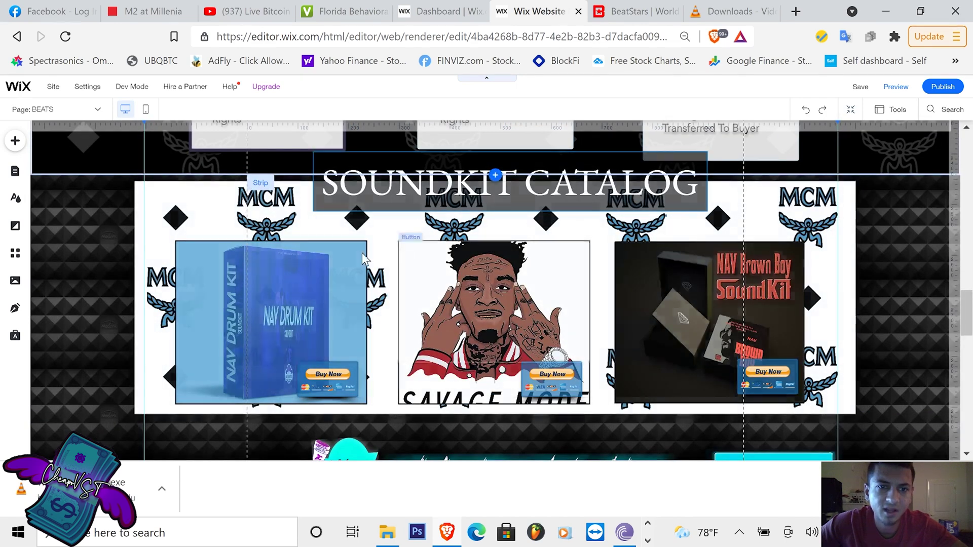
left_click(321, 376)
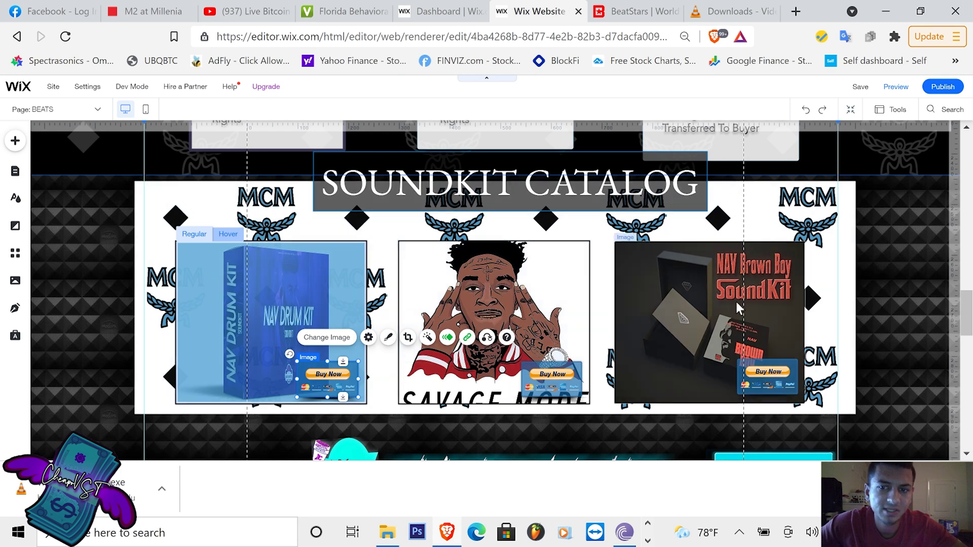
scroll(538, 248, "down", 4)
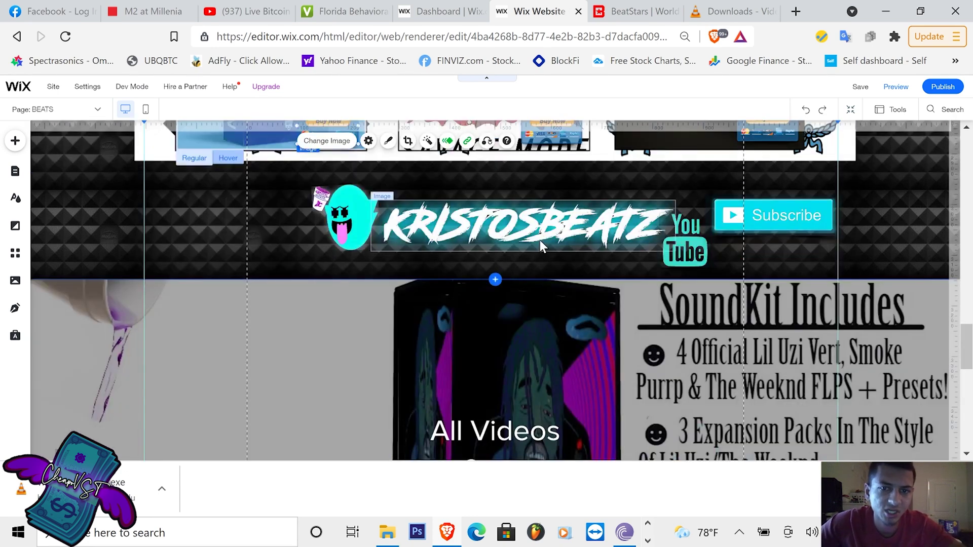
scroll(605, 248, "up", 5)
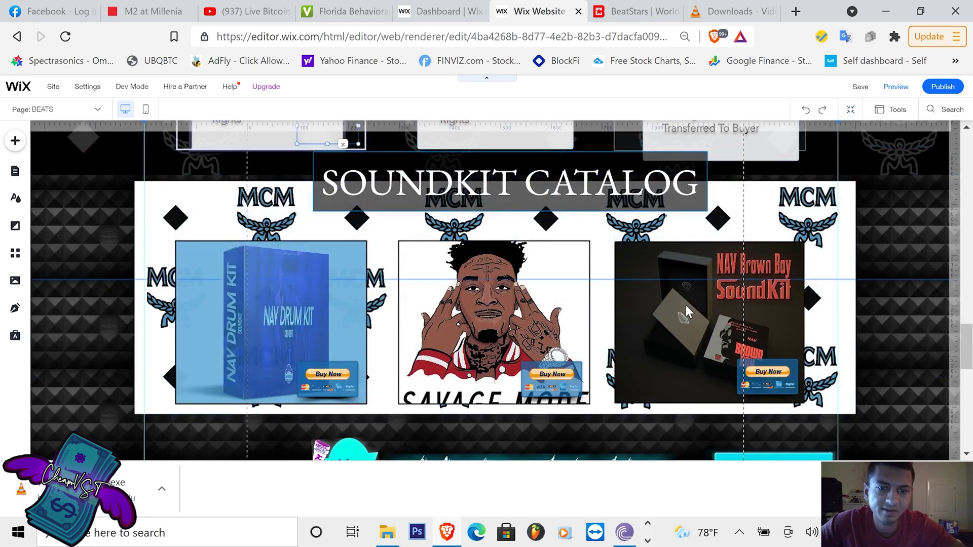
scroll(688, 305, "down", 15)
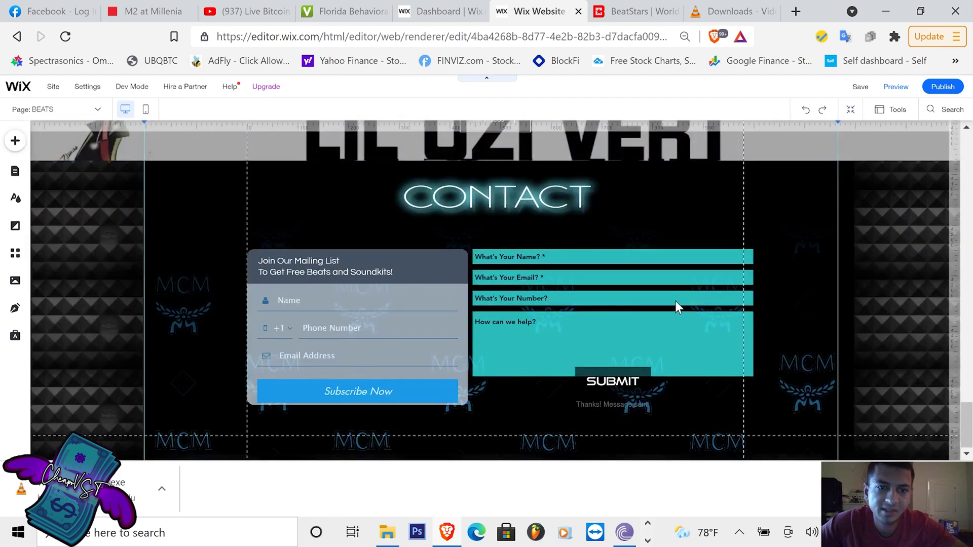
scroll(627, 292, "down", 2)
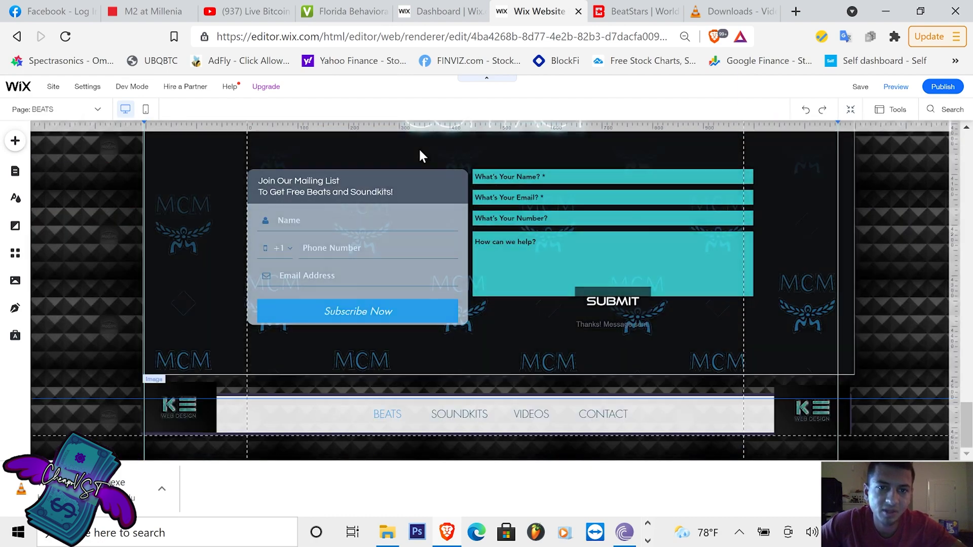
left_click(419, 149)
scroll(555, 243, "up", 5)
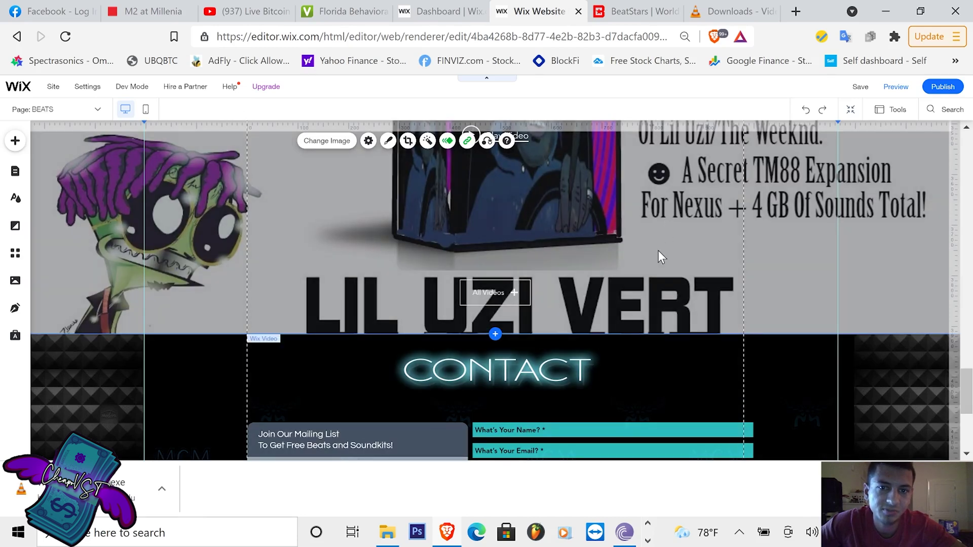
scroll(659, 249, "up", 5)
scroll(658, 234, "down", 10)
scroll(569, 235, "up", 5)
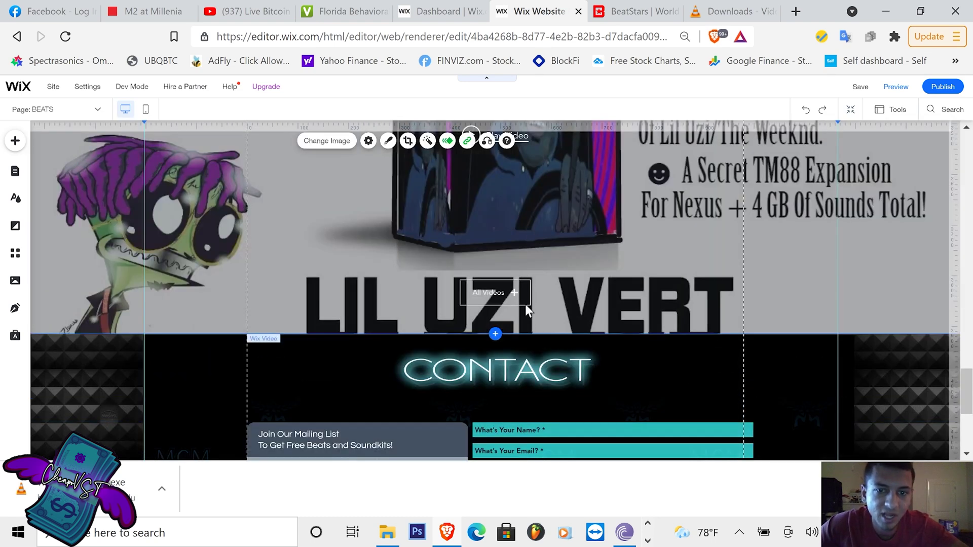
scroll(603, 355, "down", 5)
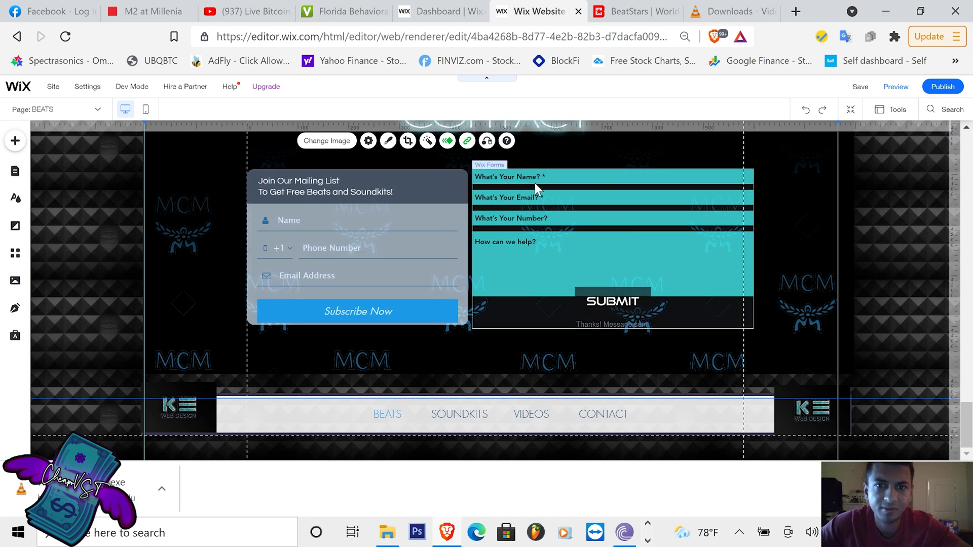
left_click(458, 226)
left_click(497, 196)
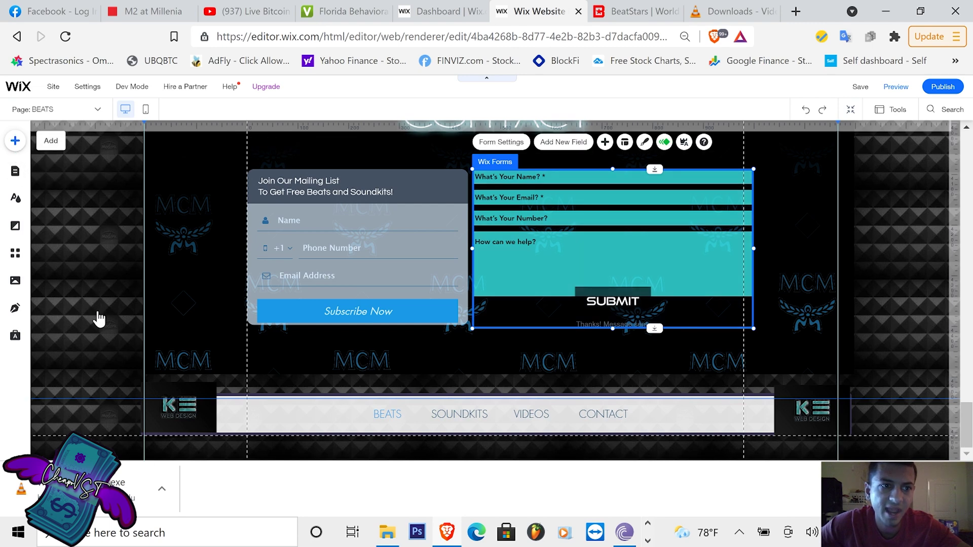
left_click(16, 140)
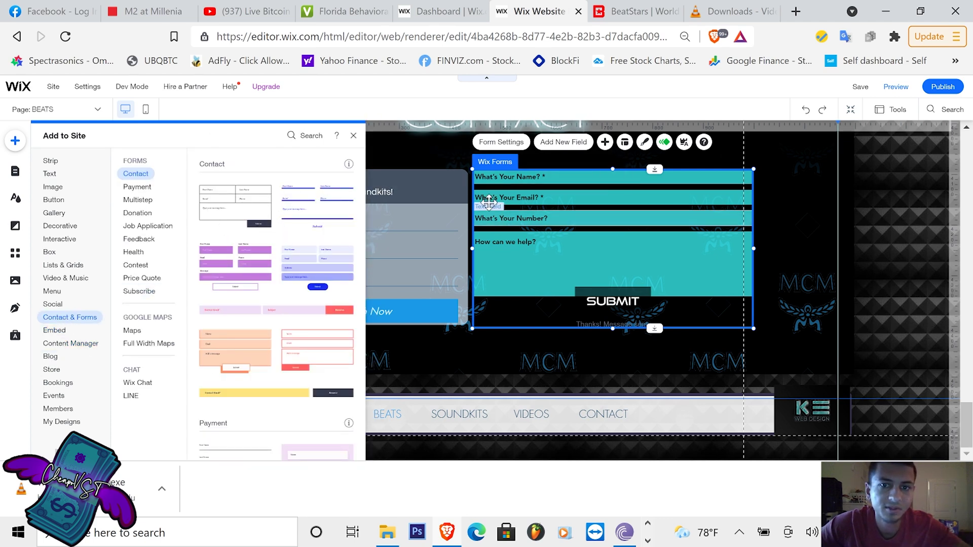
left_click(354, 137)
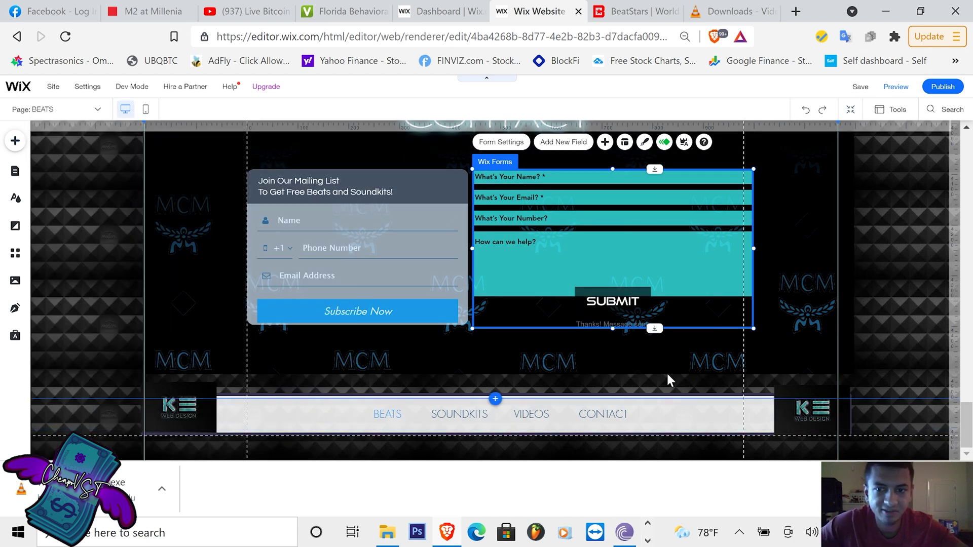
scroll(667, 375, "down", 6)
scroll(736, 333, "down", 10)
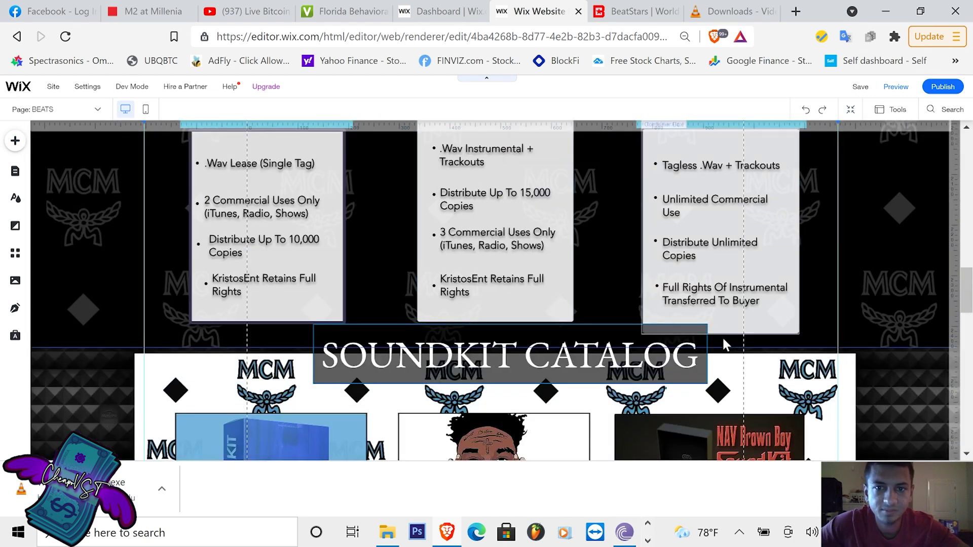
scroll(723, 338, "up", 5)
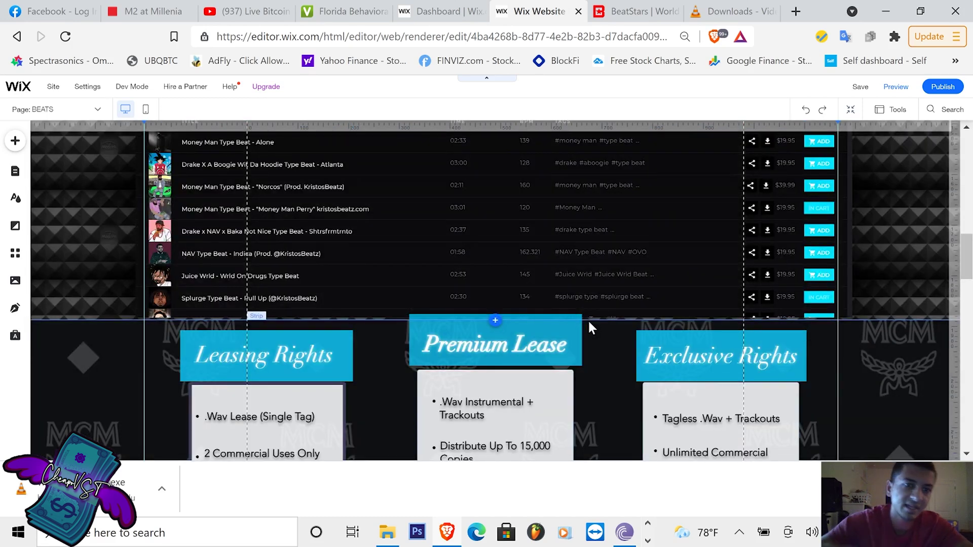
scroll(710, 355, "up", 10)
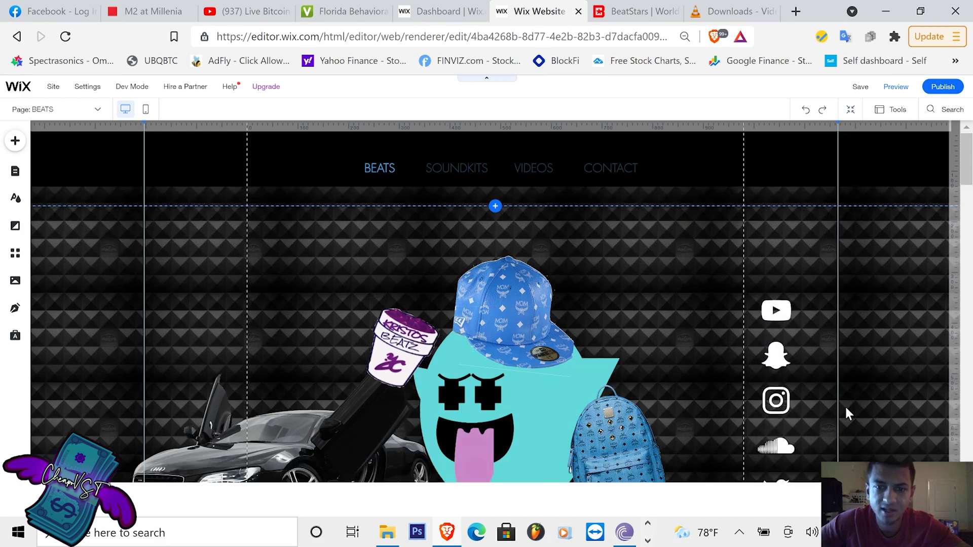
scroll(671, 412, "down", 5)
scroll(670, 412, "down", 5)
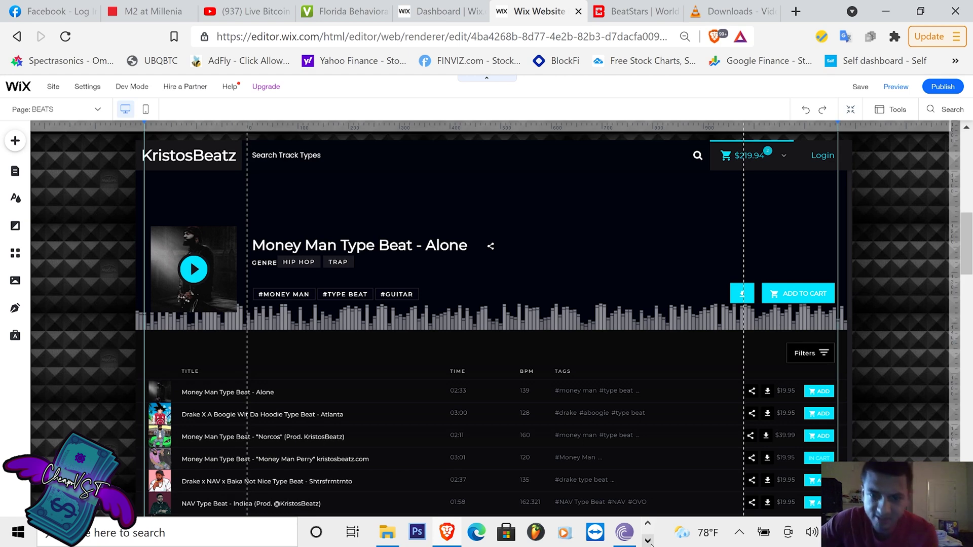
left_click(648, 541)
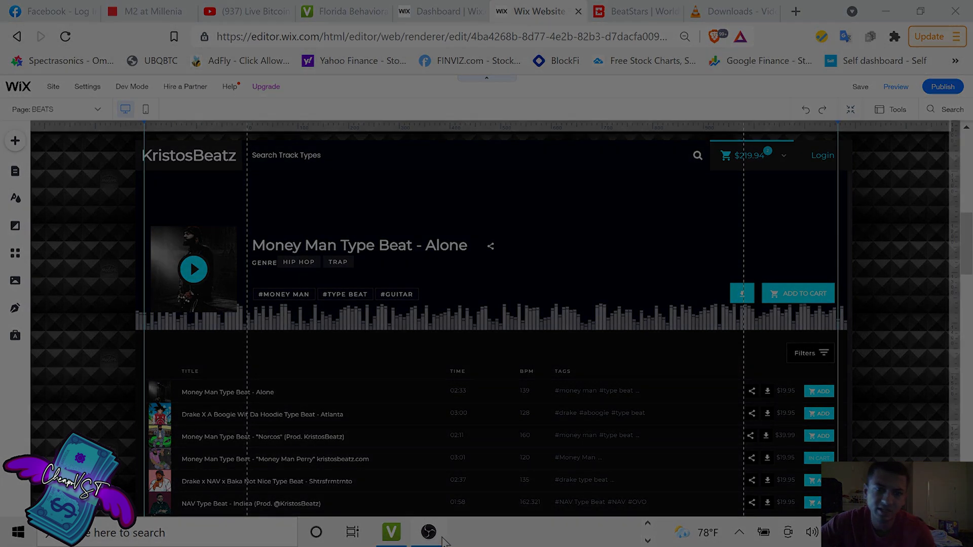